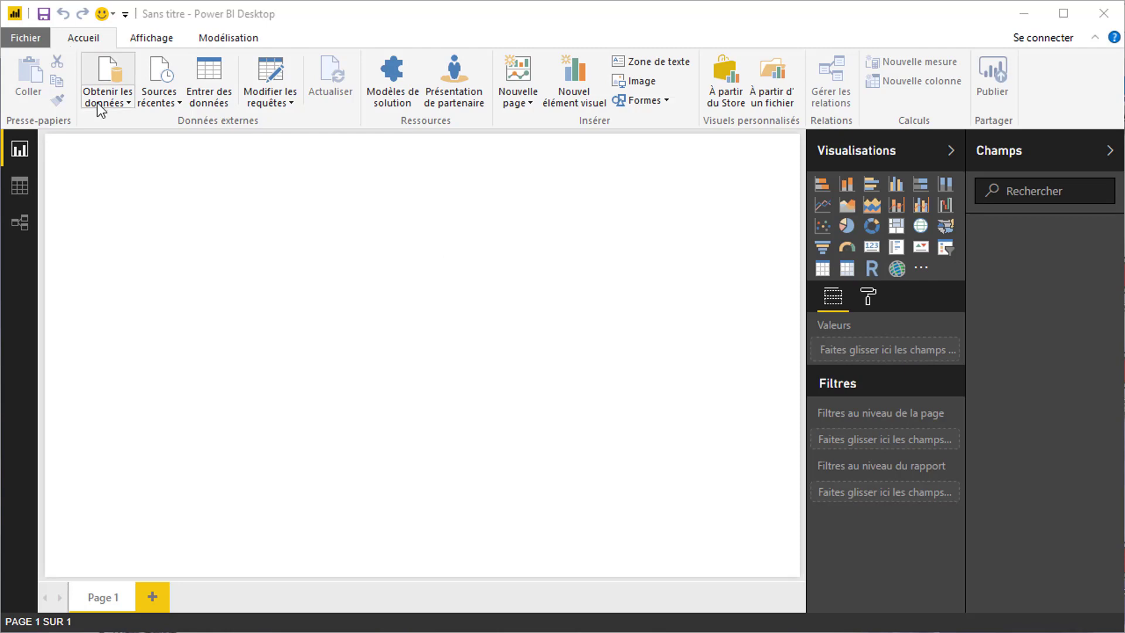
# Step: Browse the complete list of available data source types, then close it without connecting
pyautogui.click(123, 104)
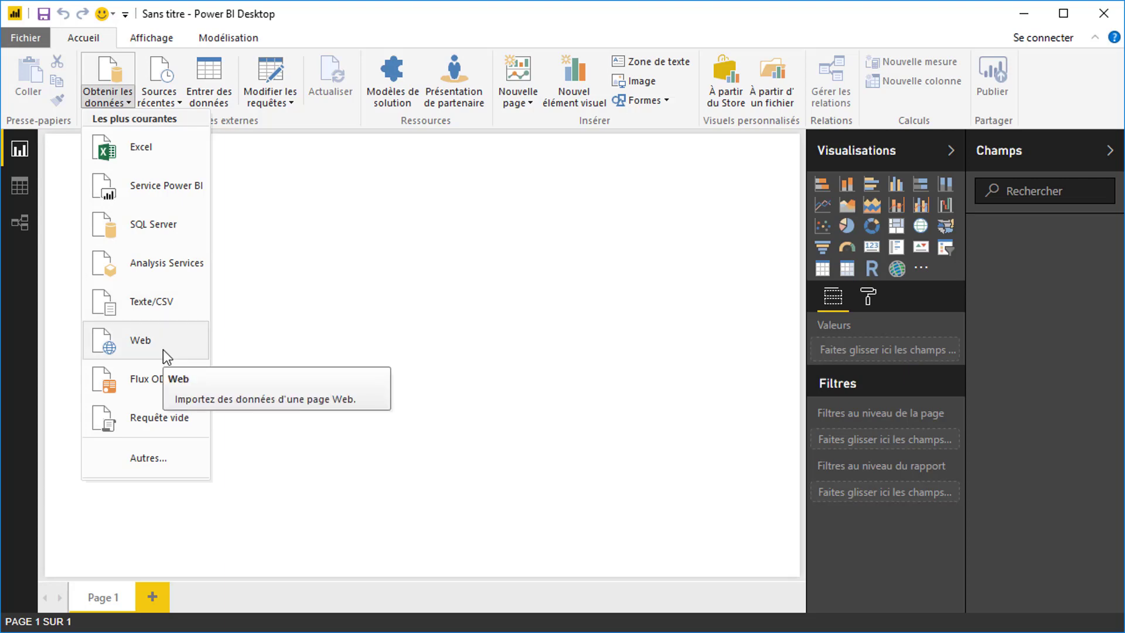
pyautogui.click(156, 459)
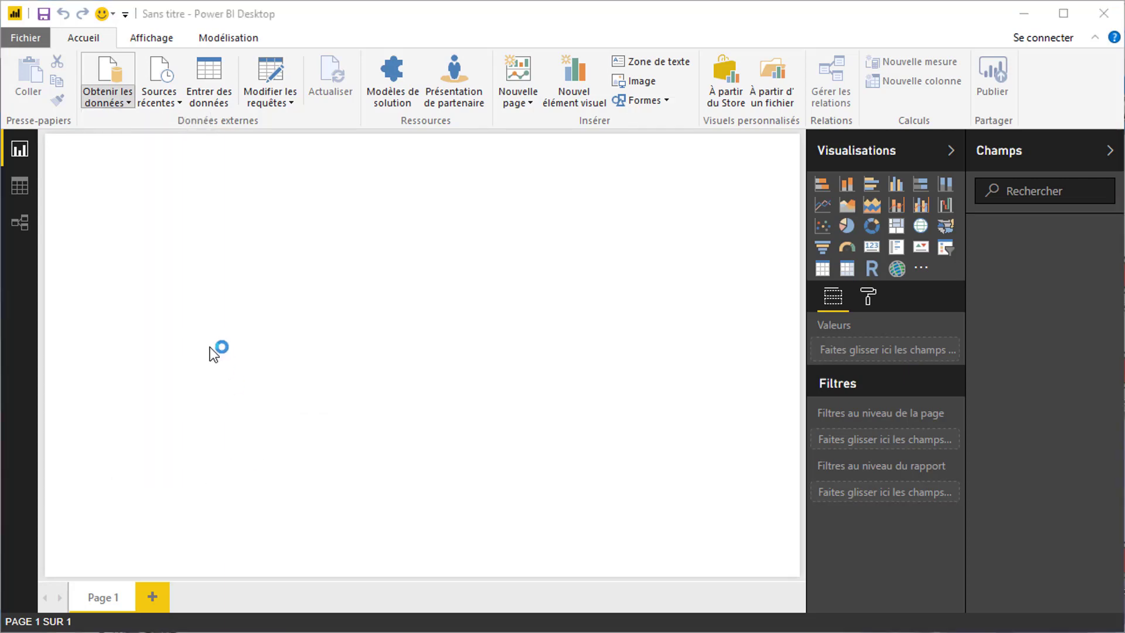
pyautogui.moveTo(708, 191); pyautogui.dragTo(709, 532)
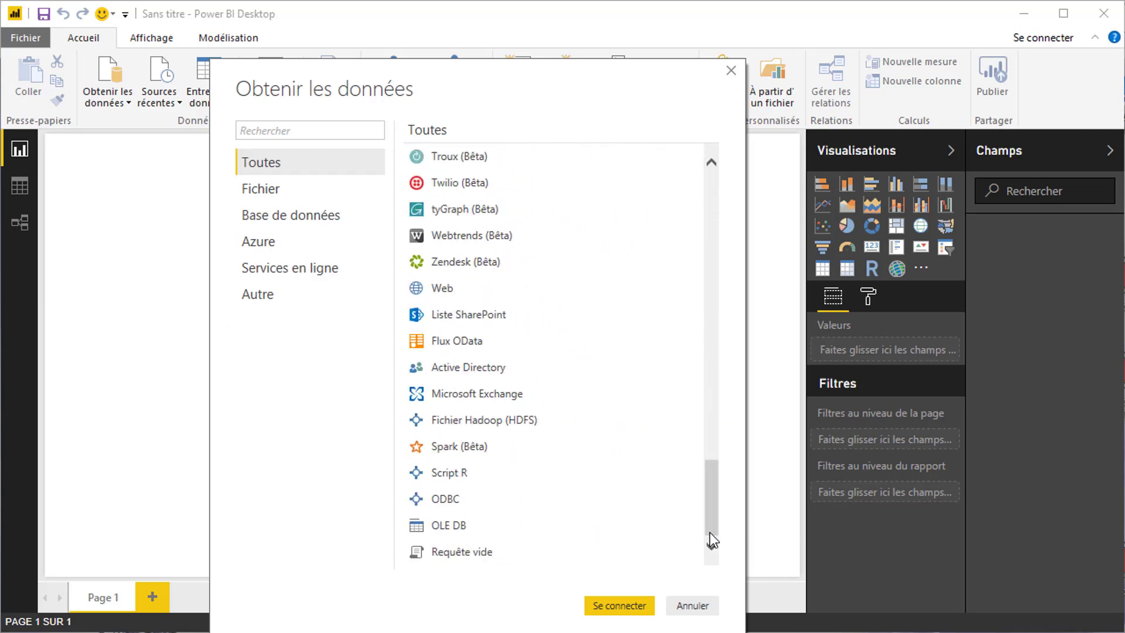
pyautogui.click(687, 608)
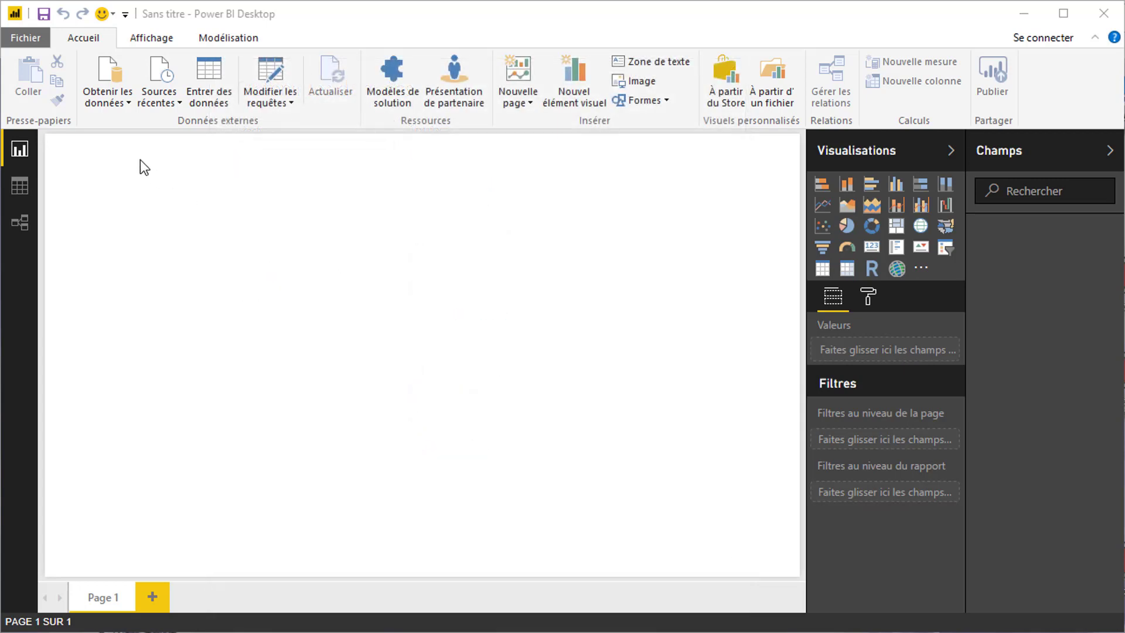
# Step: Import Sheet1 from the Excel workbook statitiques.xlsx and load it into the report
pyautogui.click(115, 103)
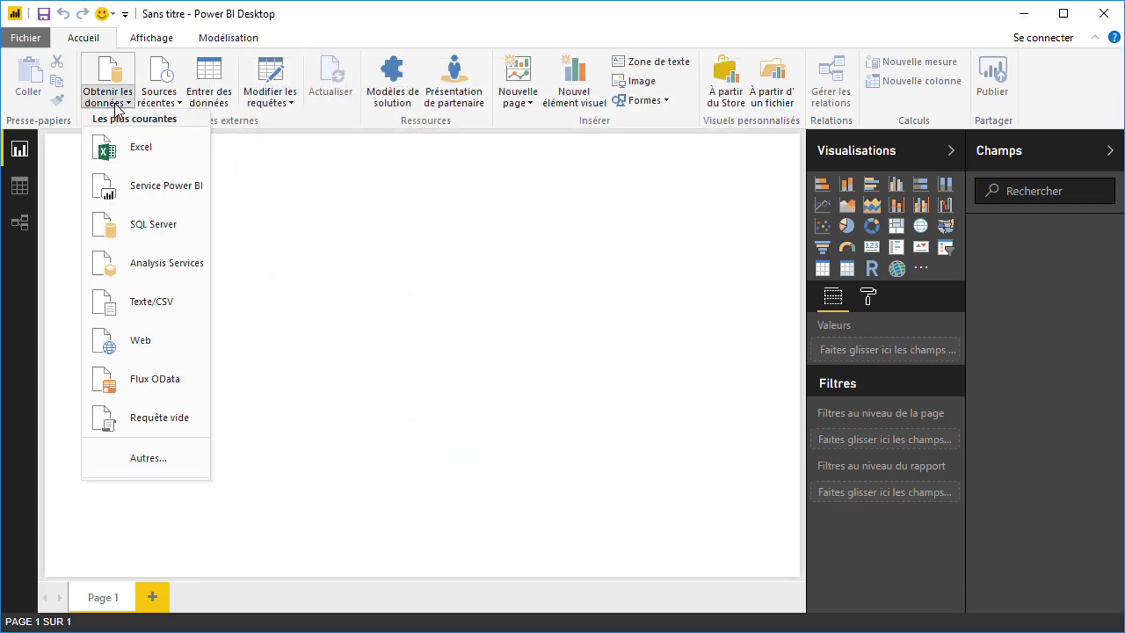
pyautogui.click(123, 144)
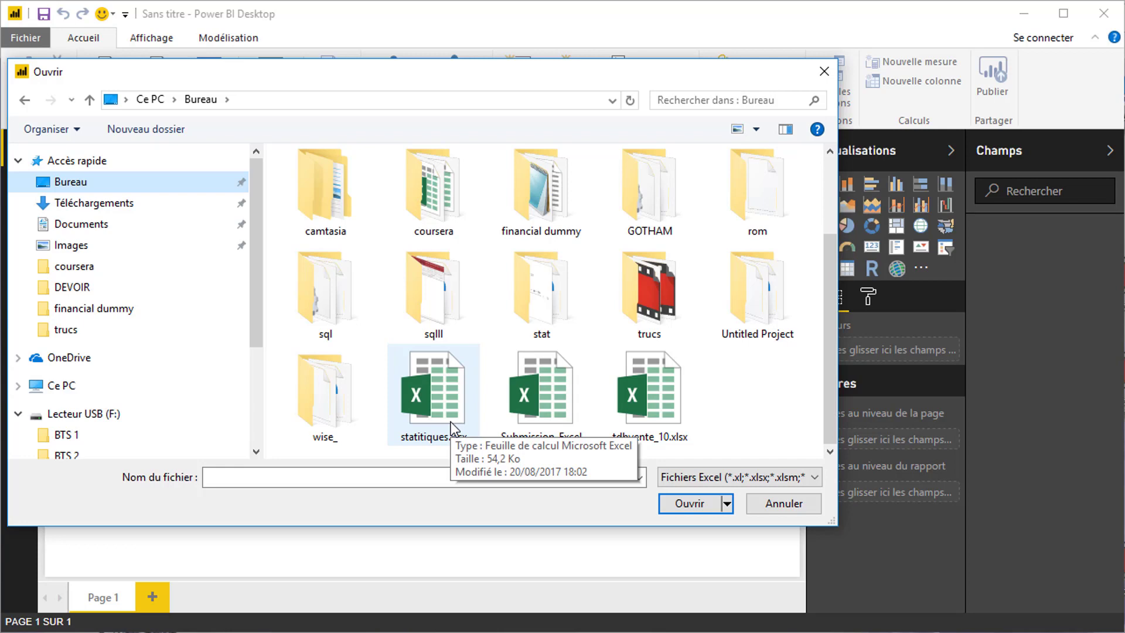
pyautogui.doubleClick(451, 422)
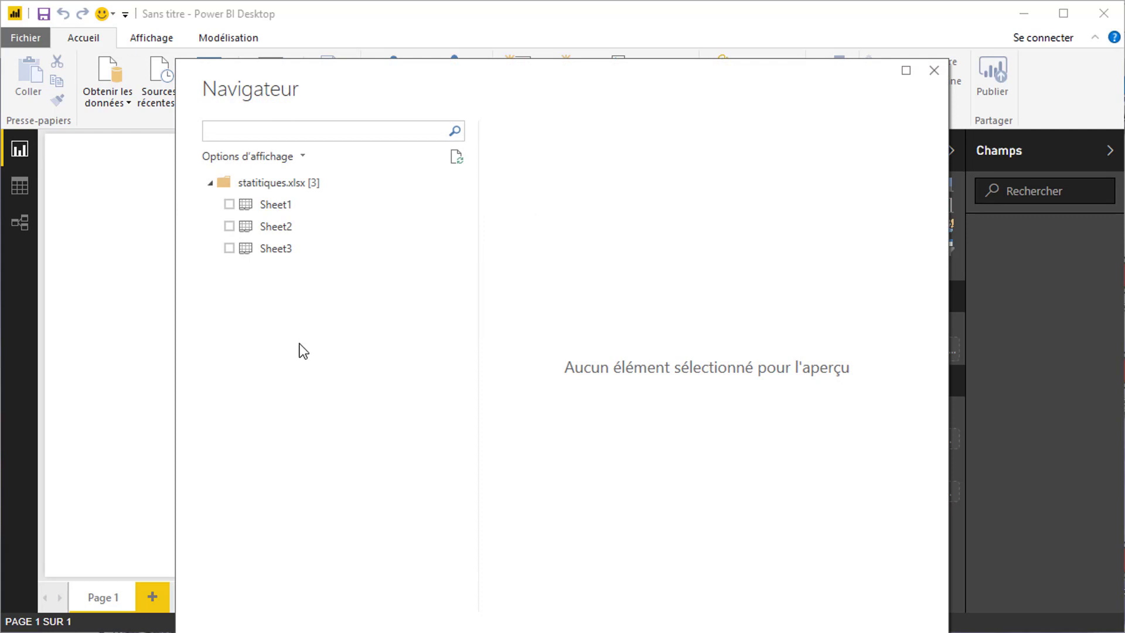
pyautogui.click(229, 205)
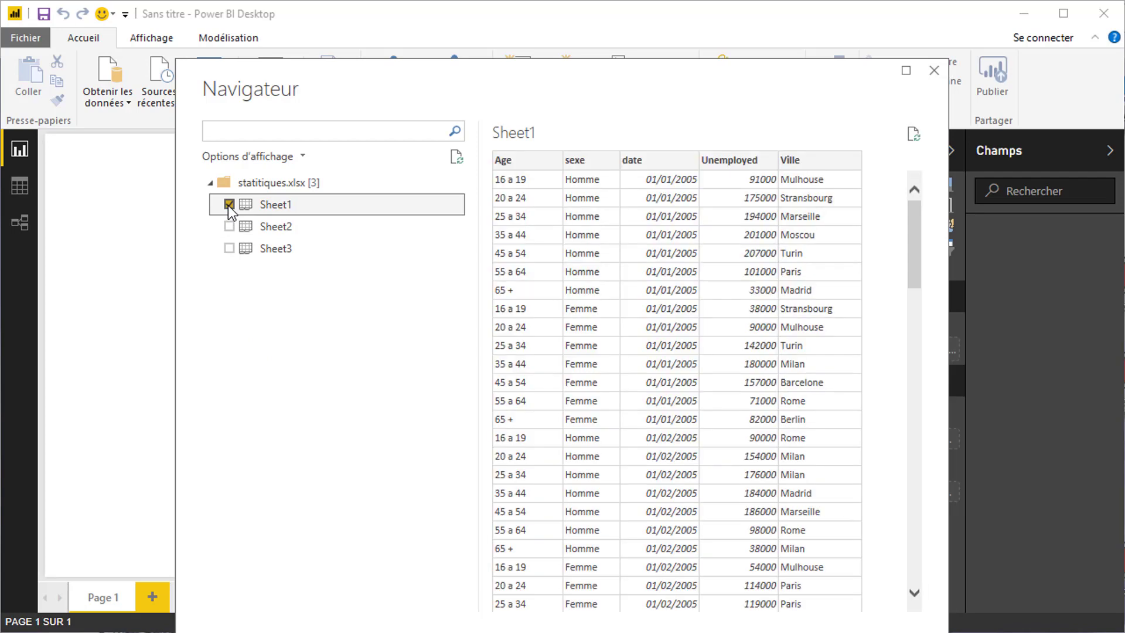
pyautogui.click(913, 213)
pyautogui.moveTo(913, 213); pyautogui.dragTo(905, 386)
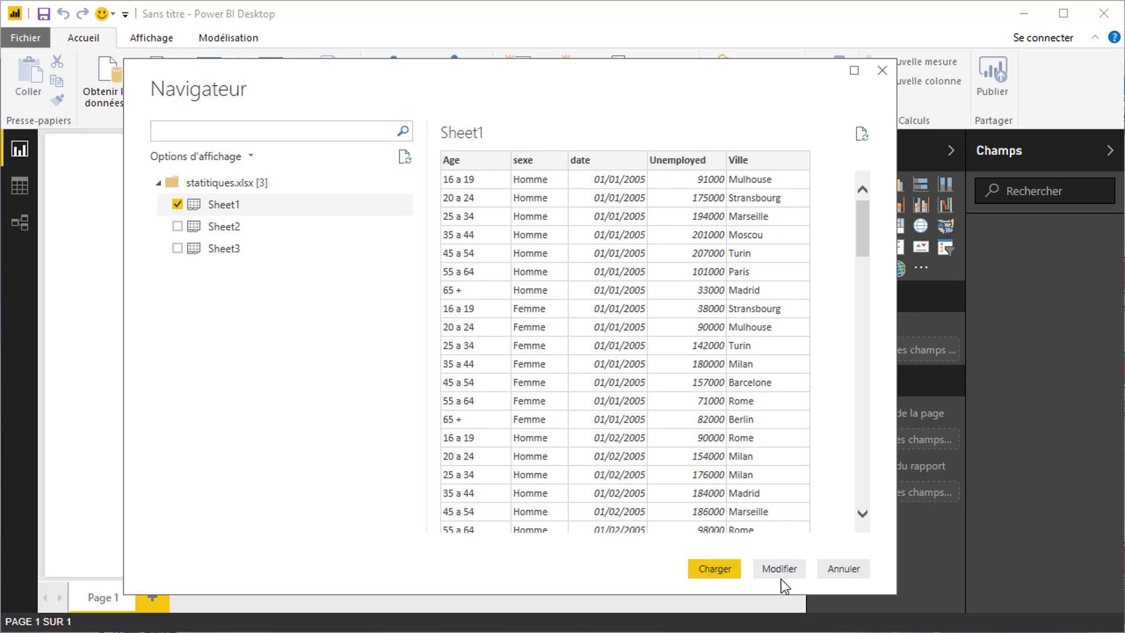
pyautogui.click(715, 570)
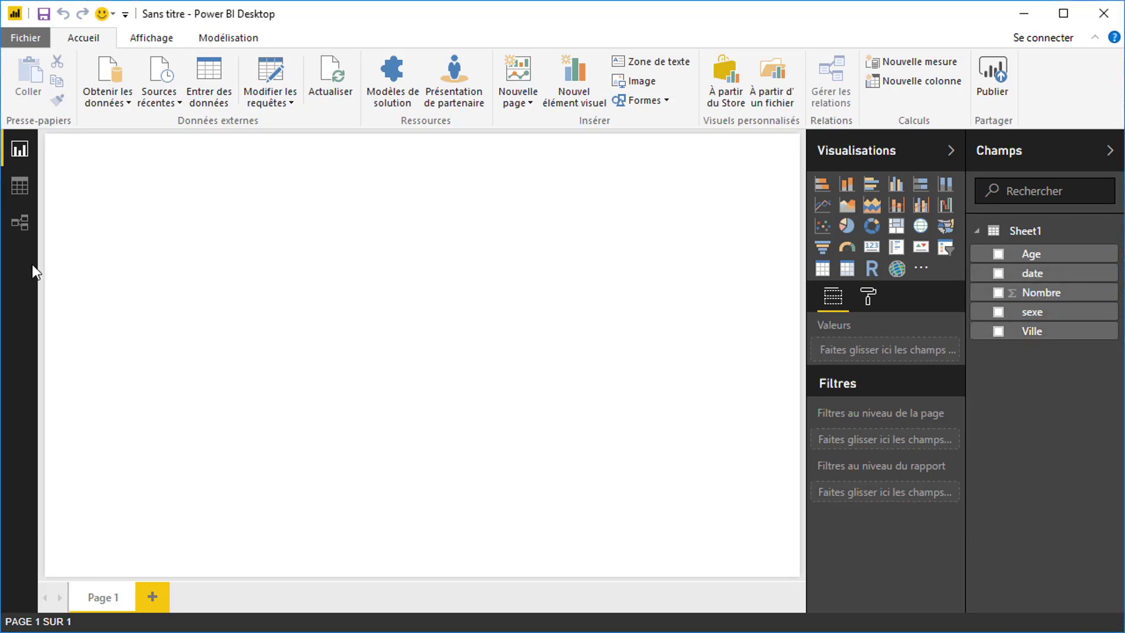
# Step: Examine the rows of the loaded Sheet1 table in the data view and return to the report page
pyautogui.click(16, 189)
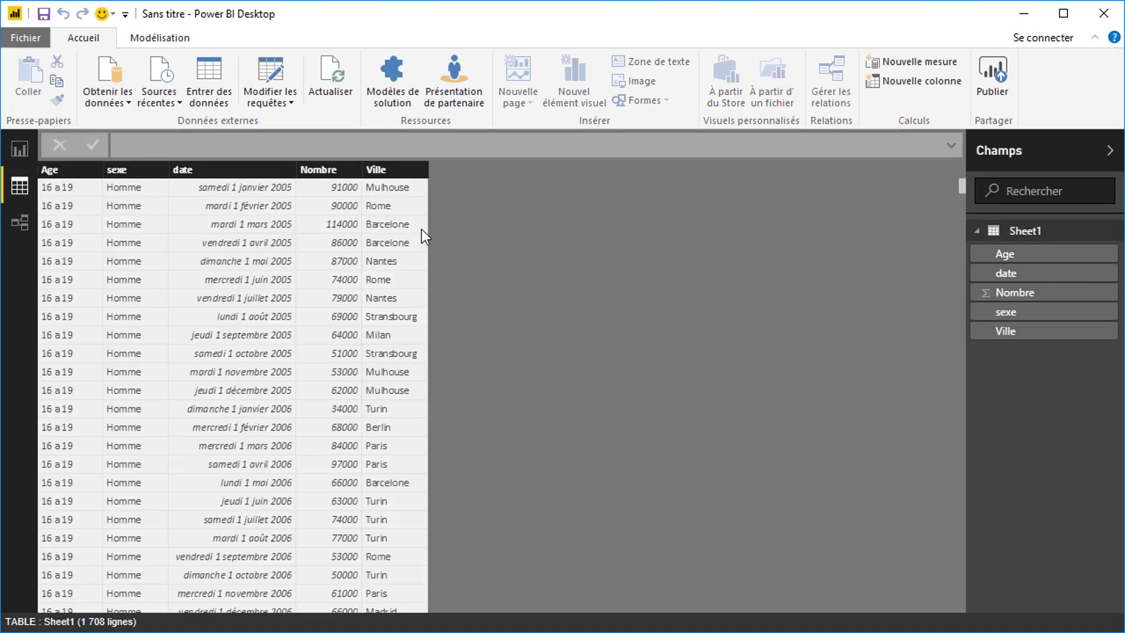
pyautogui.scroll(-8, 414, 234)
pyautogui.scroll(8, 414, 235)
pyautogui.click(19, 150)
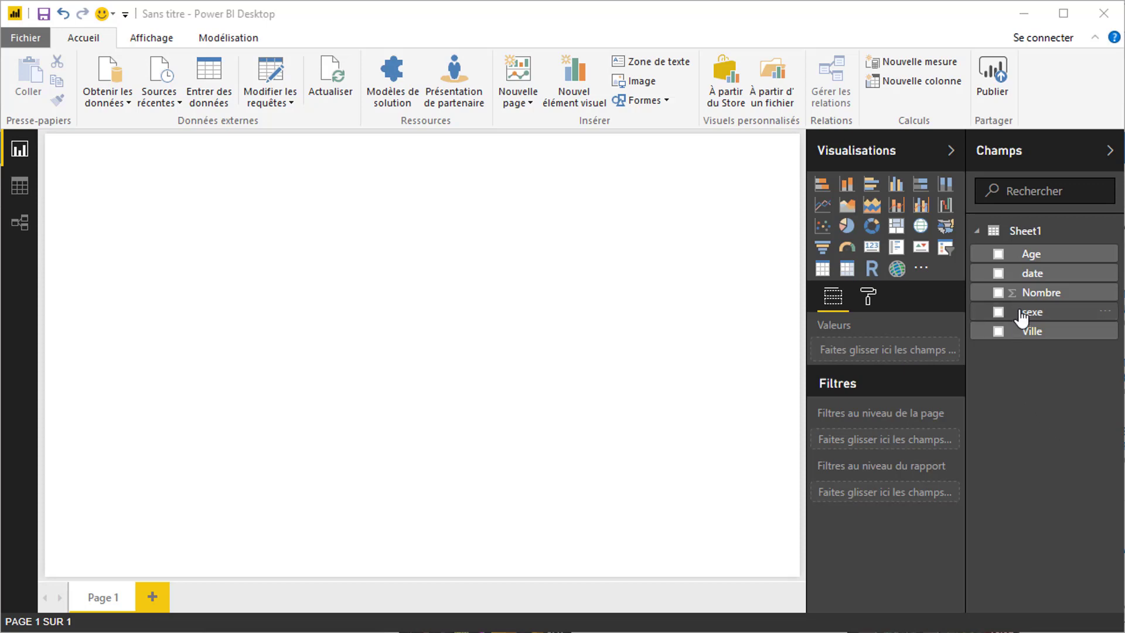
# Step: Create a line chart of Nombre by date and enlarge it to fill most of the report page
pyautogui.click(1001, 275)
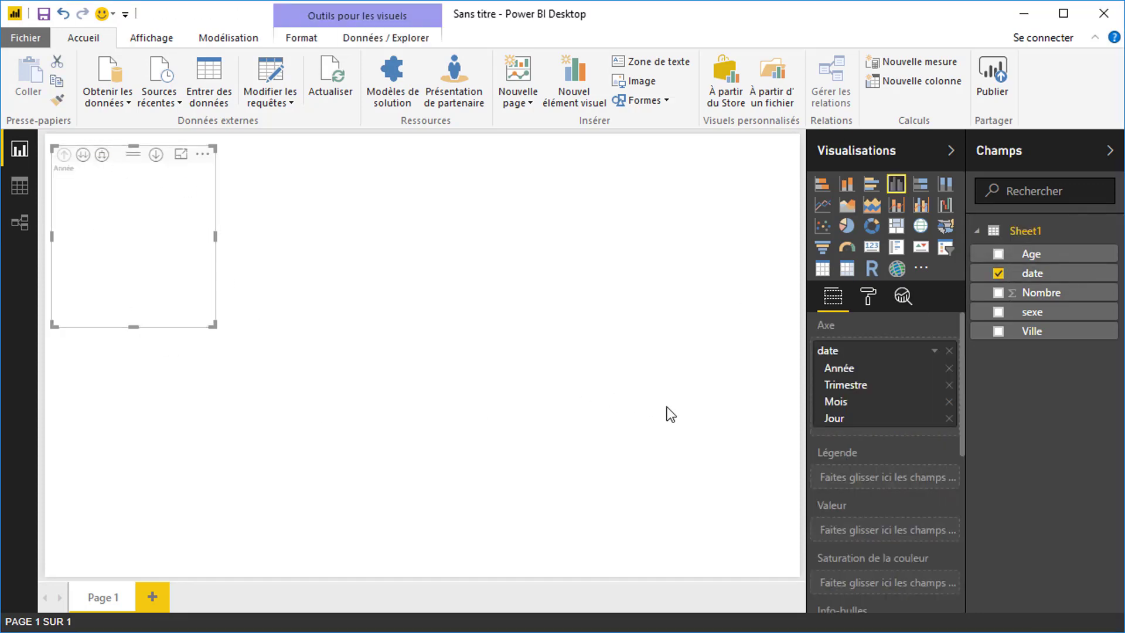
pyautogui.click(999, 293)
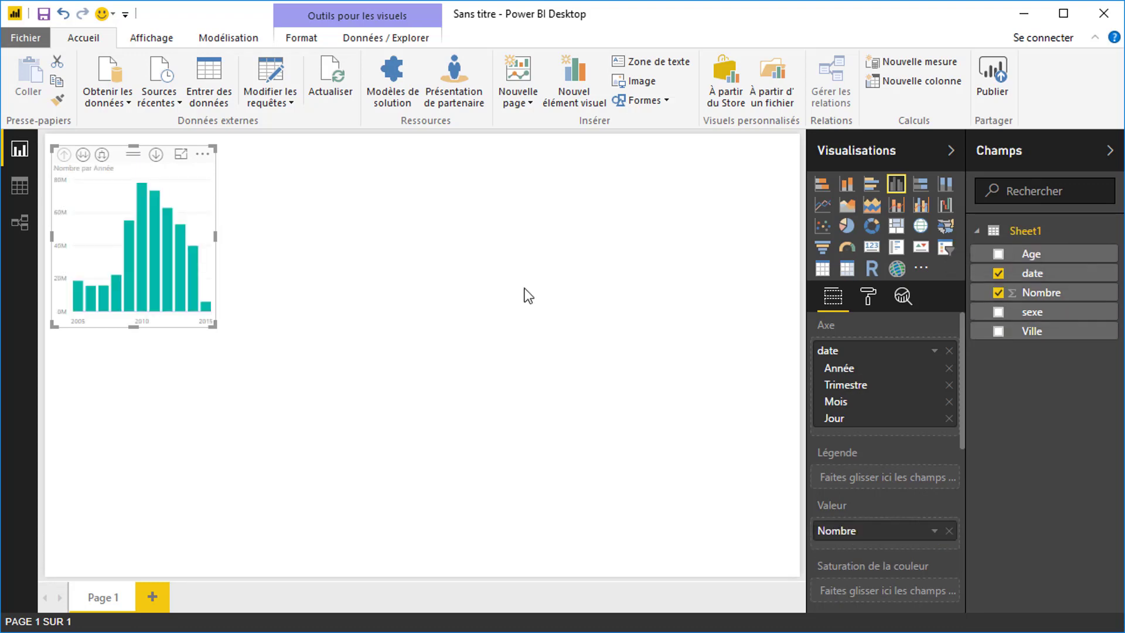
pyautogui.moveTo(216, 236); pyautogui.dragTo(559, 237)
pyautogui.moveTo(305, 327); pyautogui.dragTo(325, 420)
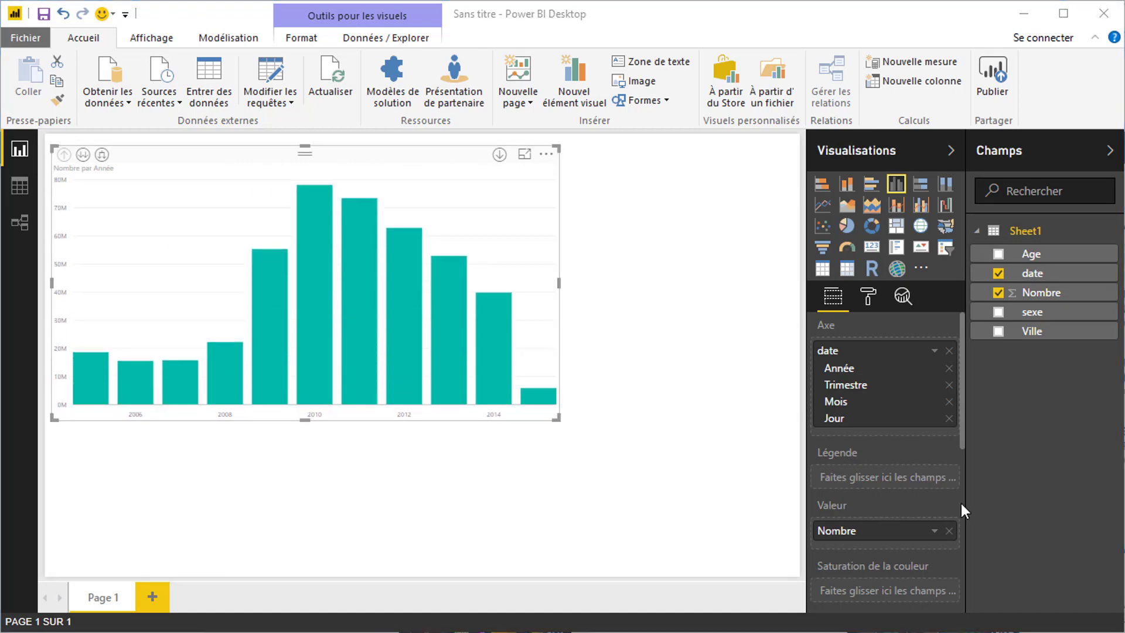
pyautogui.click(824, 208)
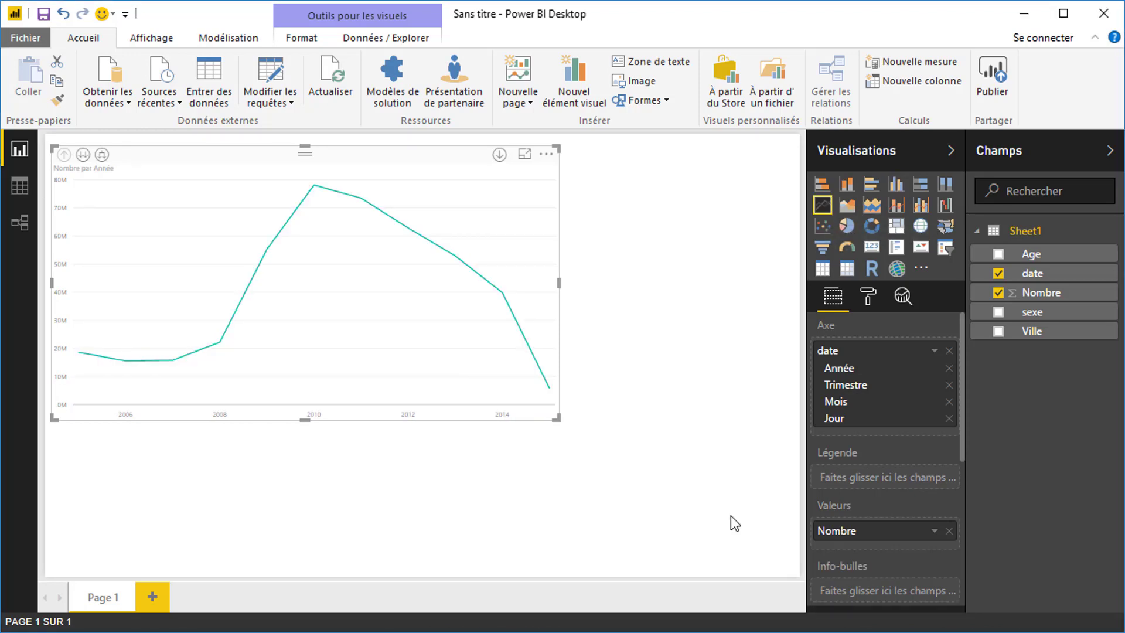
pyautogui.moveTo(557, 418); pyautogui.dragTo(748, 555)
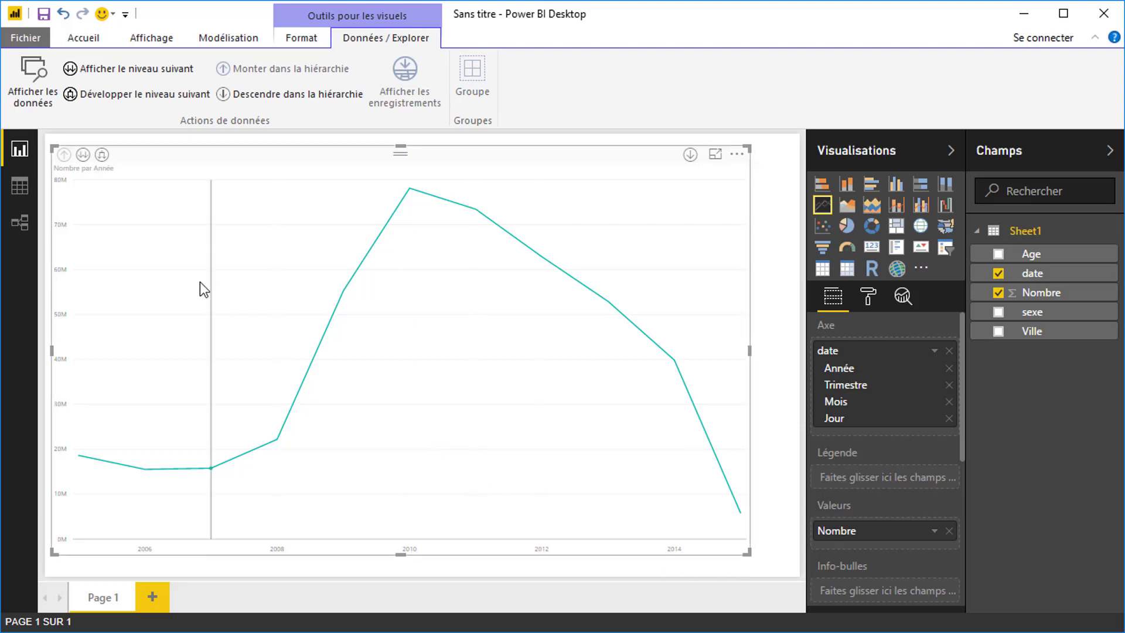
# Step: View the line chart at the Trimestre and Mois date levels and go back up to Année
pyautogui.click(83, 155)
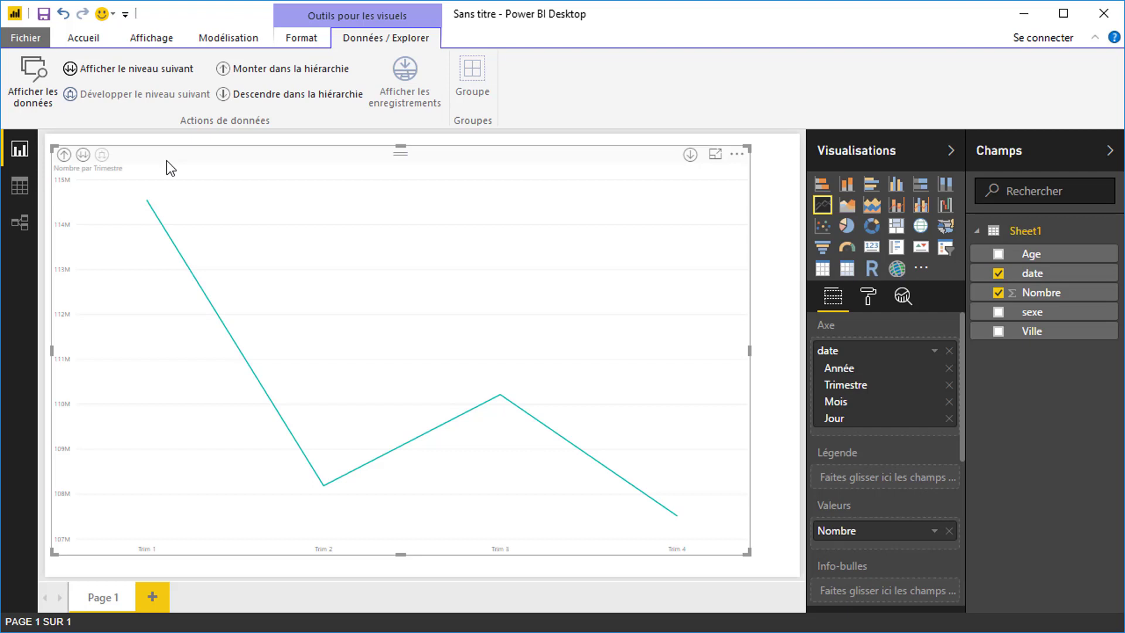
pyautogui.click(83, 155)
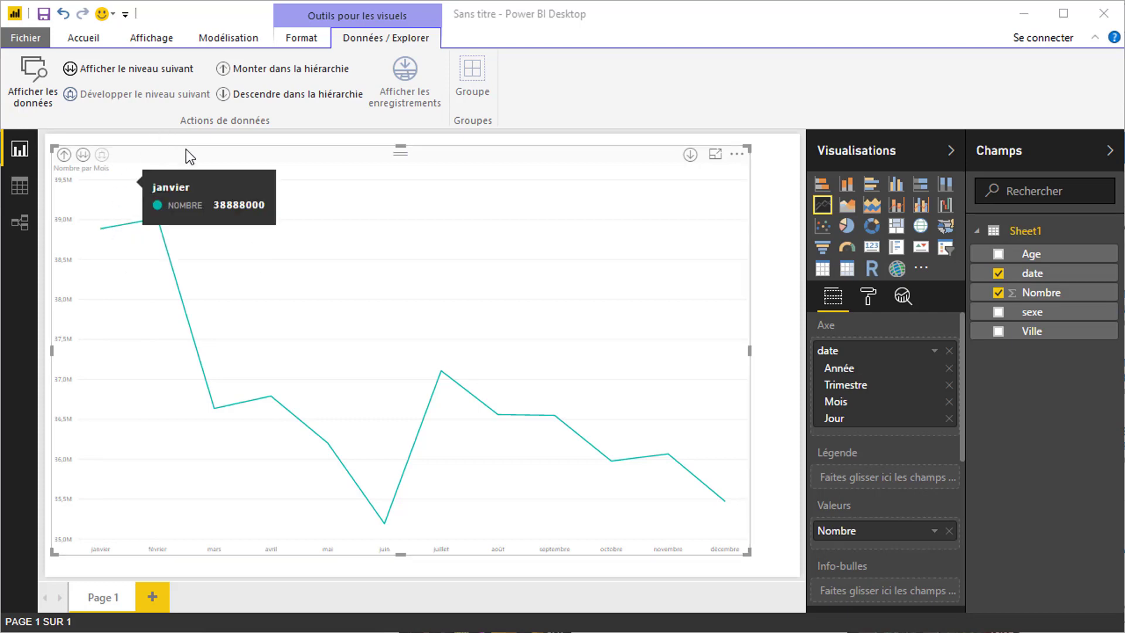
pyautogui.moveTo(207, 380)
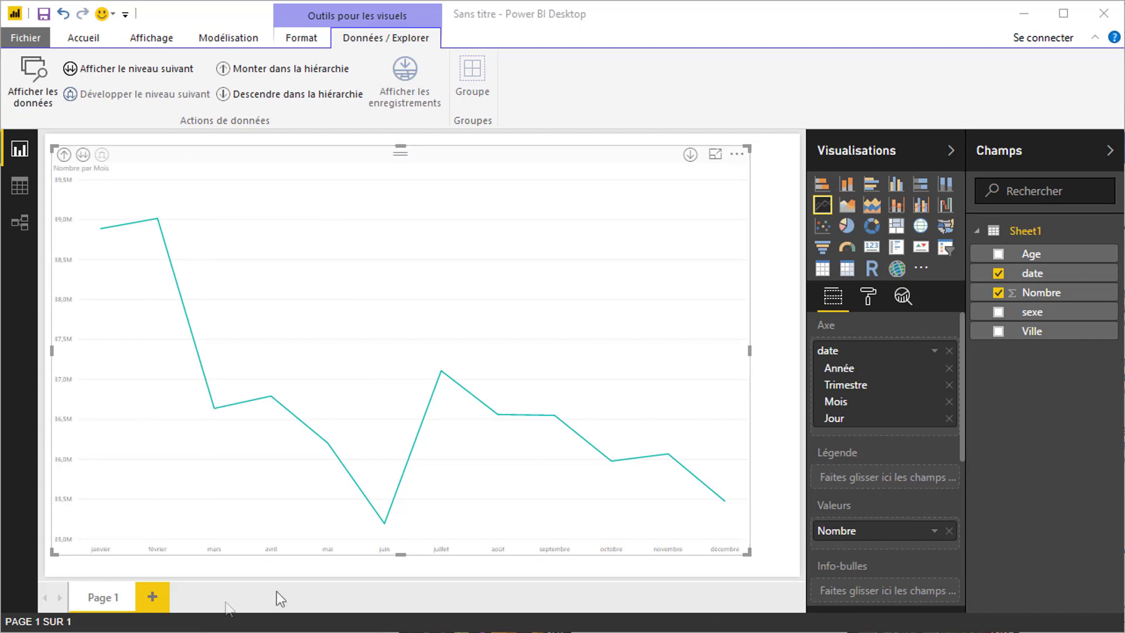
pyautogui.click(64, 154)
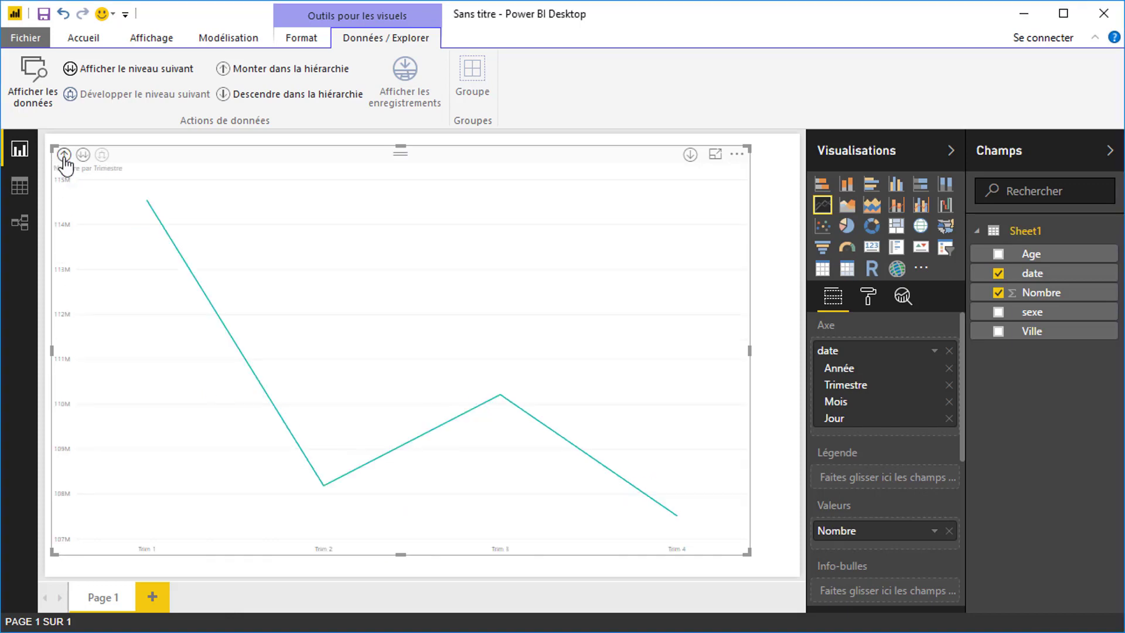
pyautogui.click(64, 154)
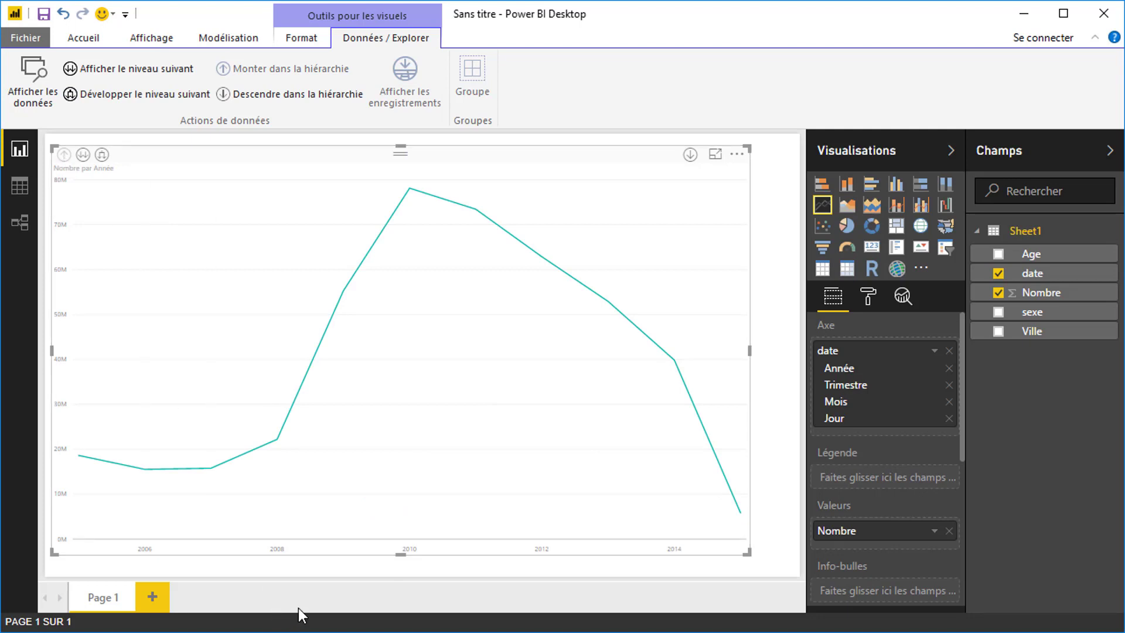
# Step: Expand the line chart's date hierarchy from Année down through Trimestre to Mois
pyautogui.click(340, 19)
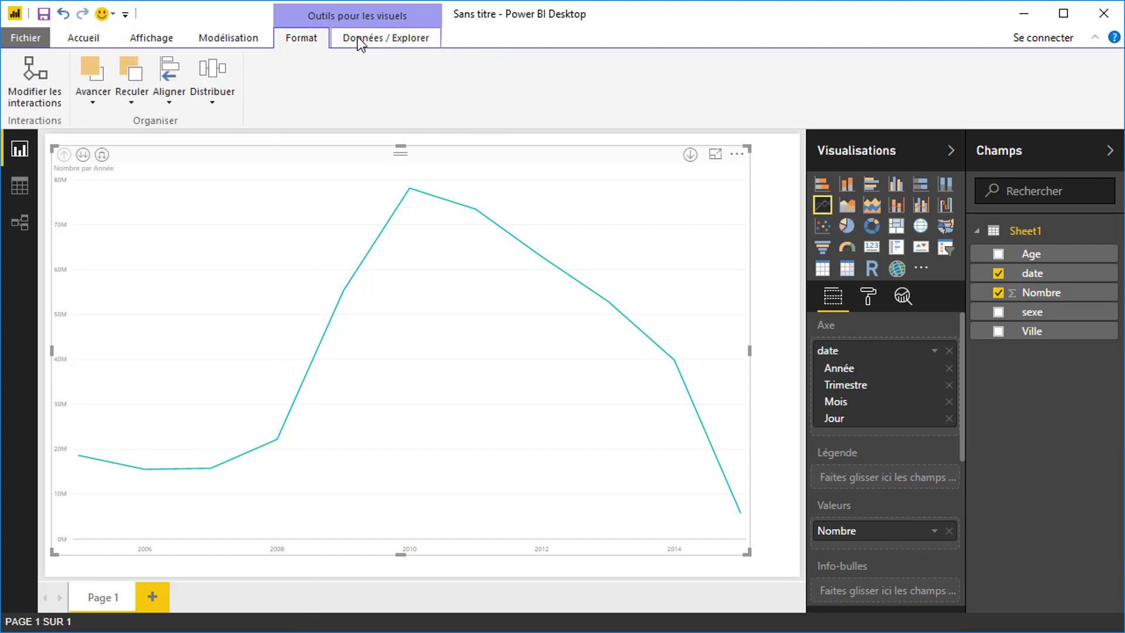
pyautogui.click(359, 40)
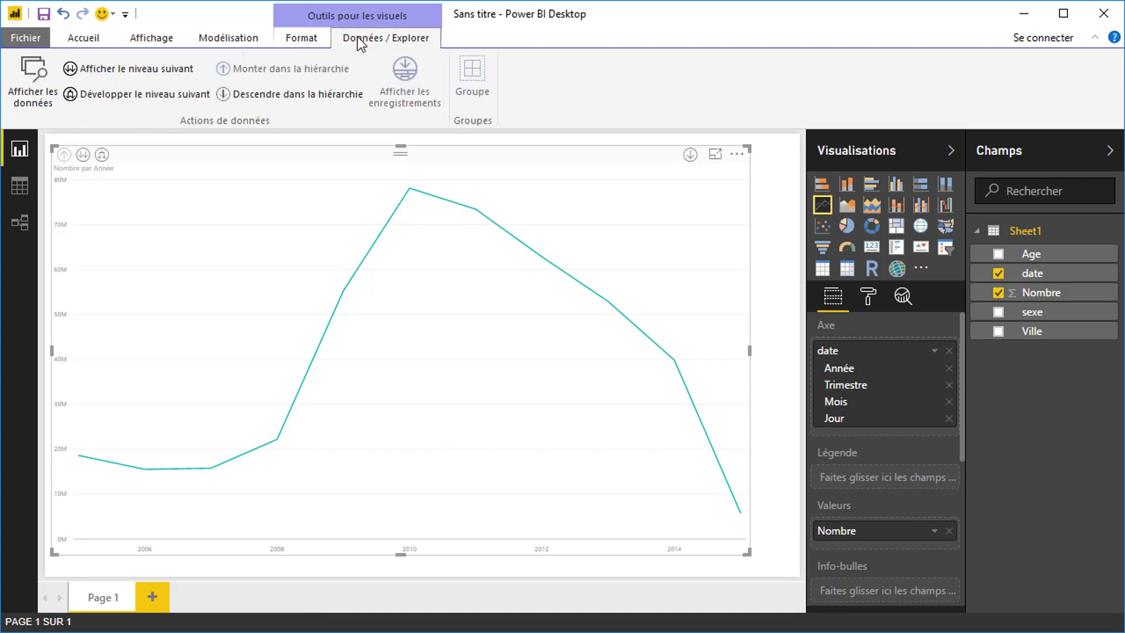
pyautogui.click(132, 95)
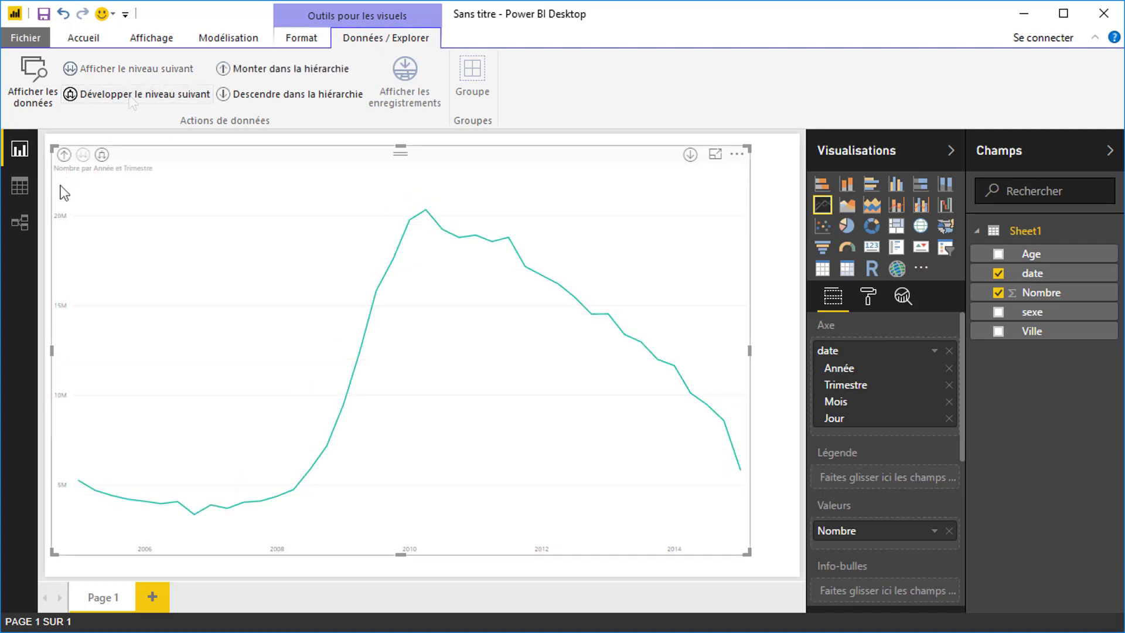
pyautogui.click(102, 155)
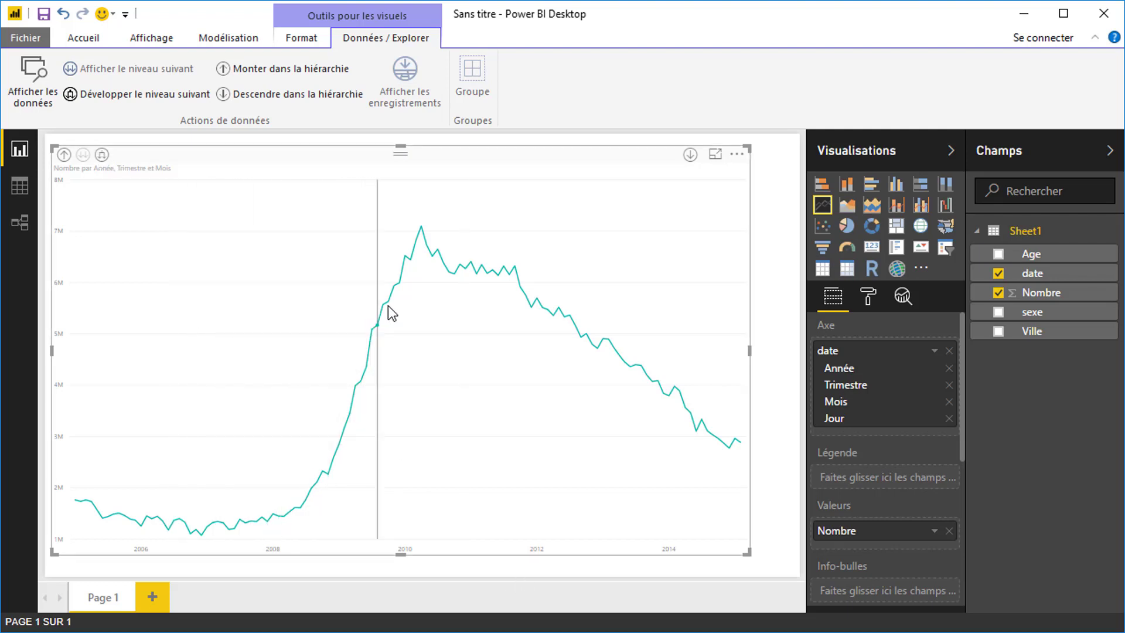
pyautogui.moveTo(416, 300)
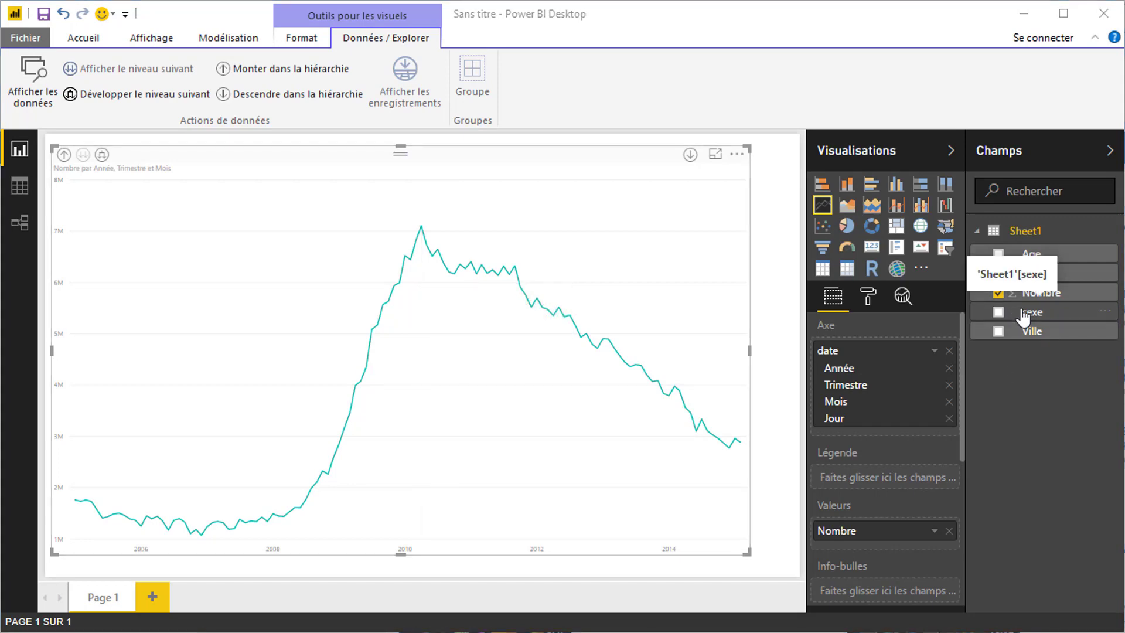
# Step: Split the line chart by sexe as its legend, compare the two lines, and remove the field again
pyautogui.moveTo(1025, 316); pyautogui.dragTo(877, 484)
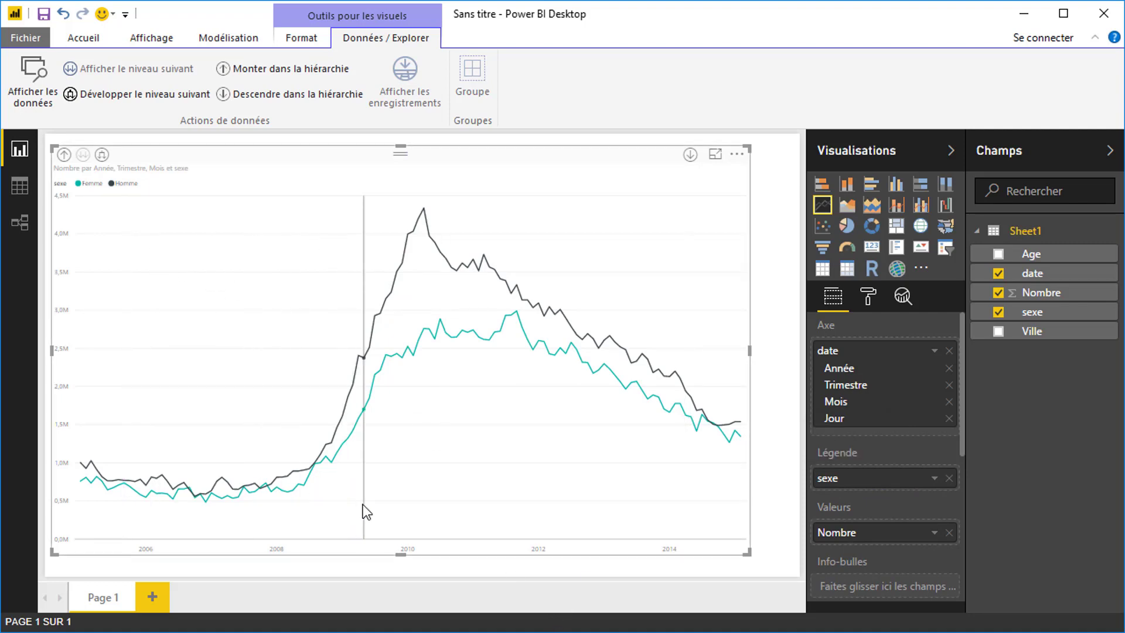
pyautogui.moveTo(366, 495)
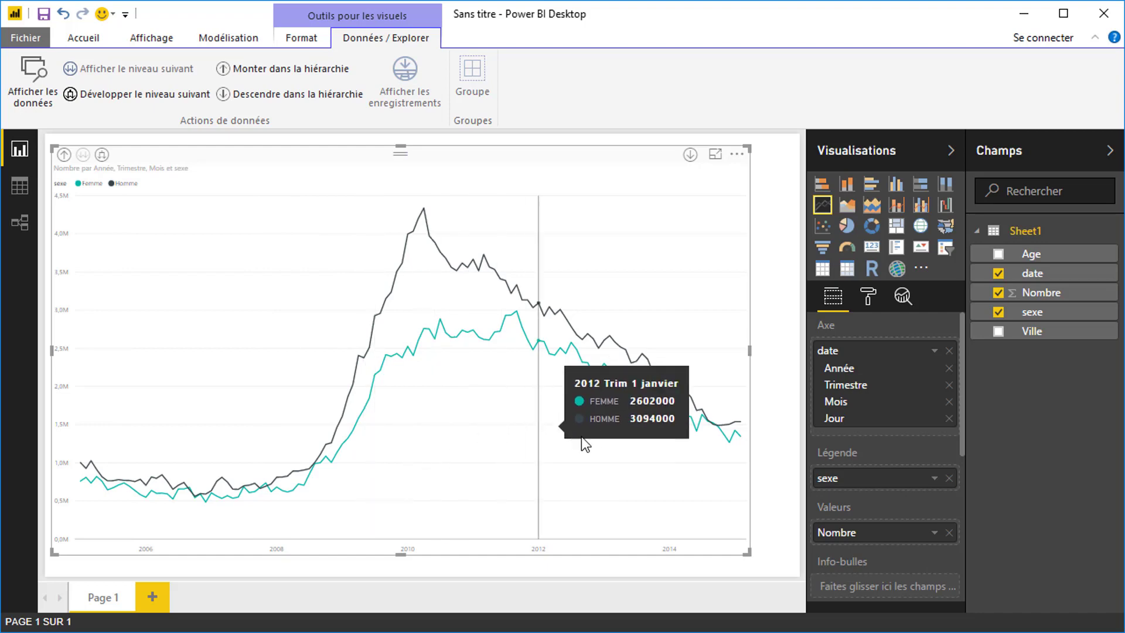
pyautogui.click(999, 312)
# Step: Narrow the line chart and place a table of the sexe field in the free space beside it
pyautogui.moveTo(711, 350); pyautogui.dragTo(614, 347)
pyautogui.click(720, 381)
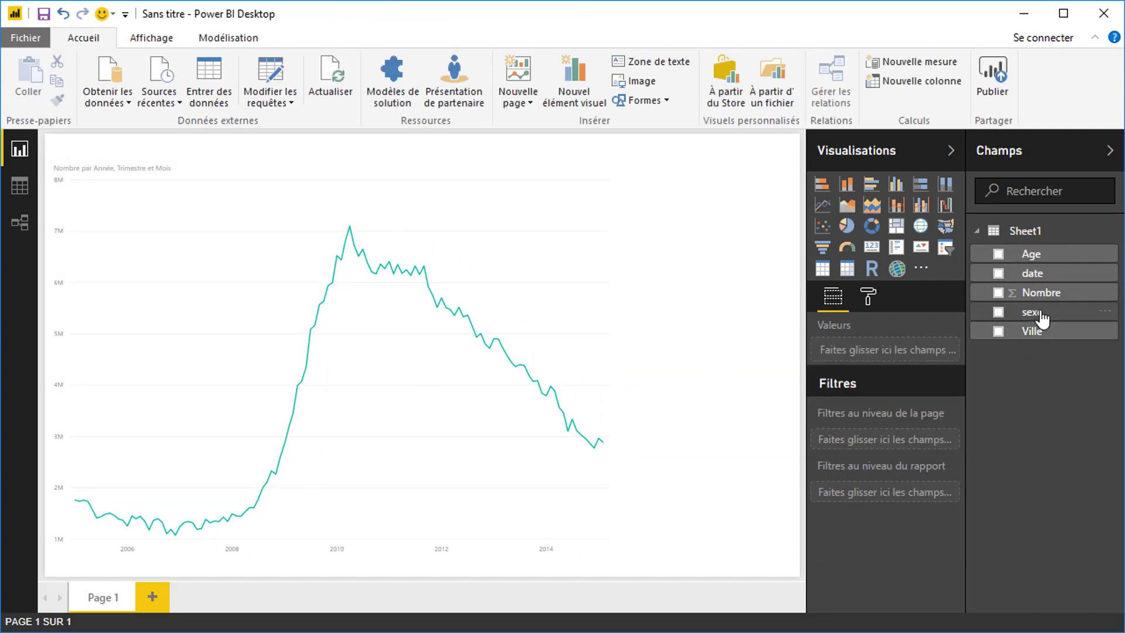
pyautogui.moveTo(1042, 318); pyautogui.dragTo(723, 289)
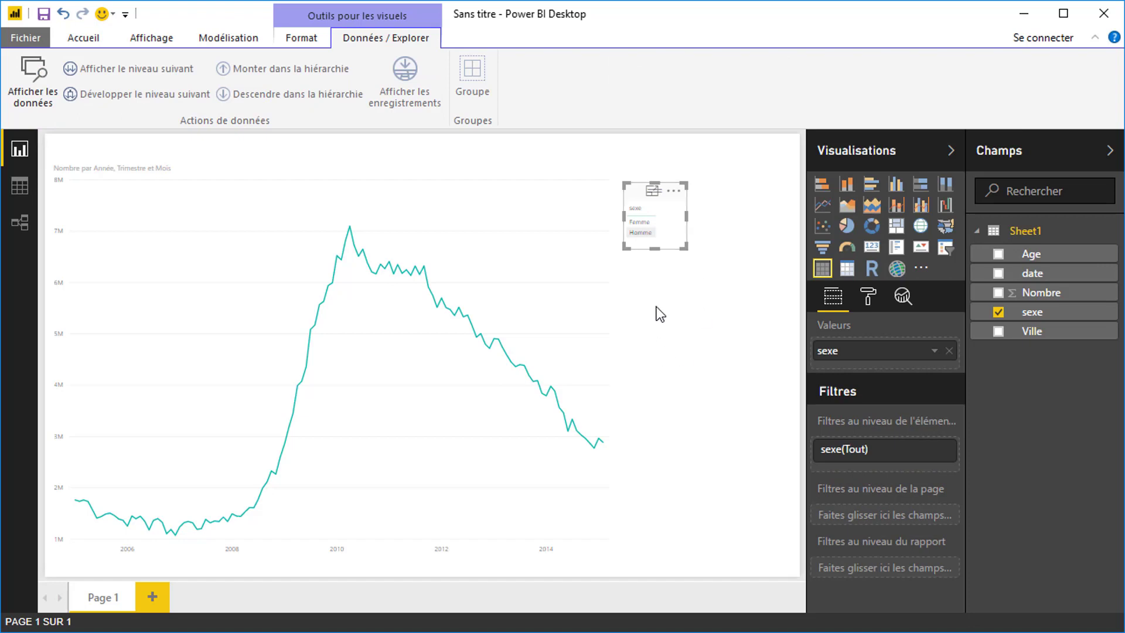
# Step: Filter the line chart by Femme and Homme from the sexe table, and delete both visuals from the page
pyautogui.click(645, 225)
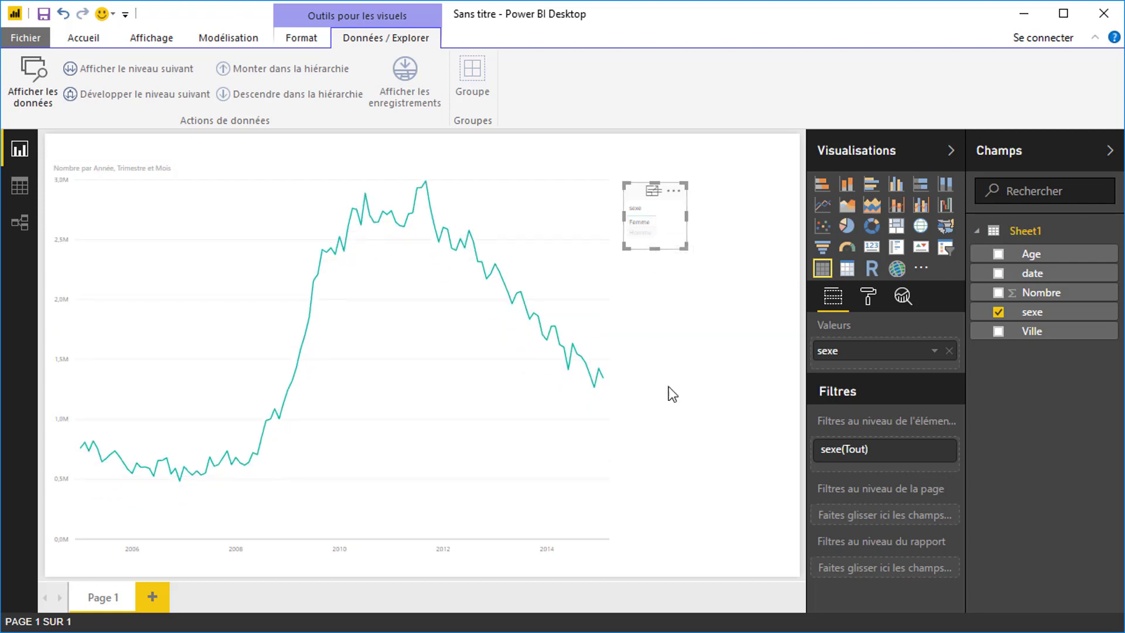
pyautogui.click(639, 235)
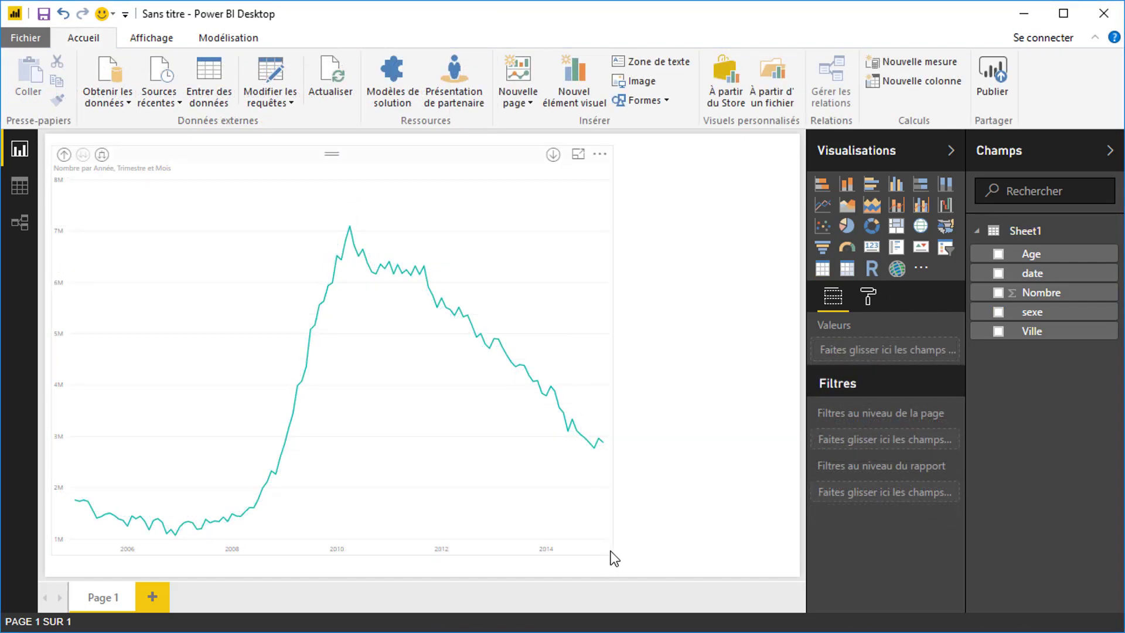
pyautogui.click(611, 551)
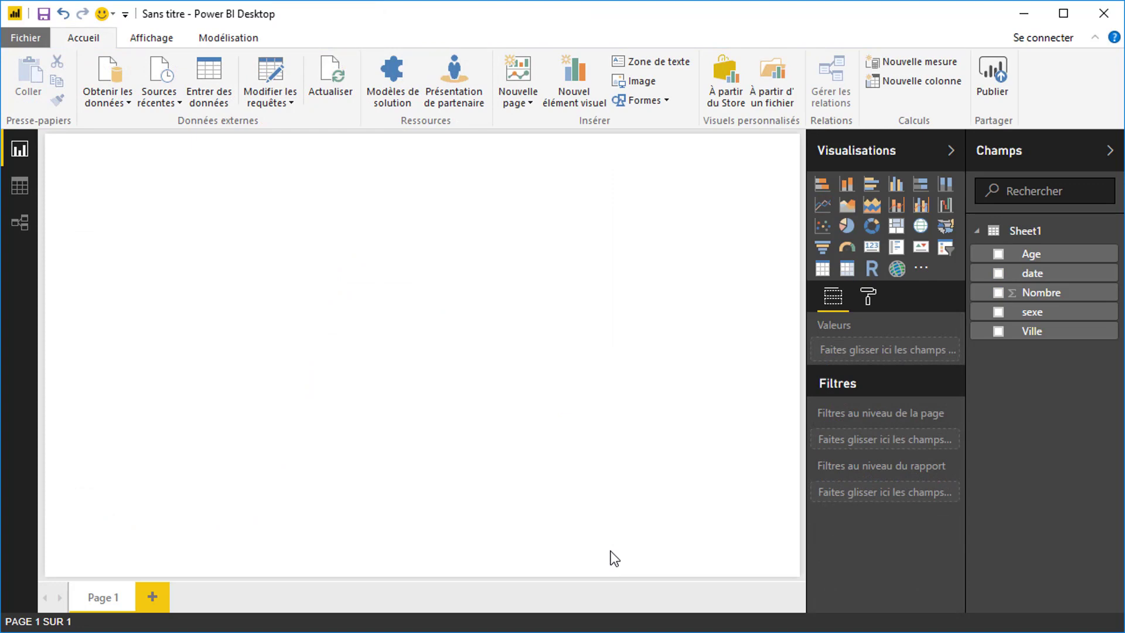
# Step: Create a clustered column chart of Nombre by Ville and enlarge it to fill most of the page
pyautogui.moveTo(1000, 303); pyautogui.dragTo(399, 261)
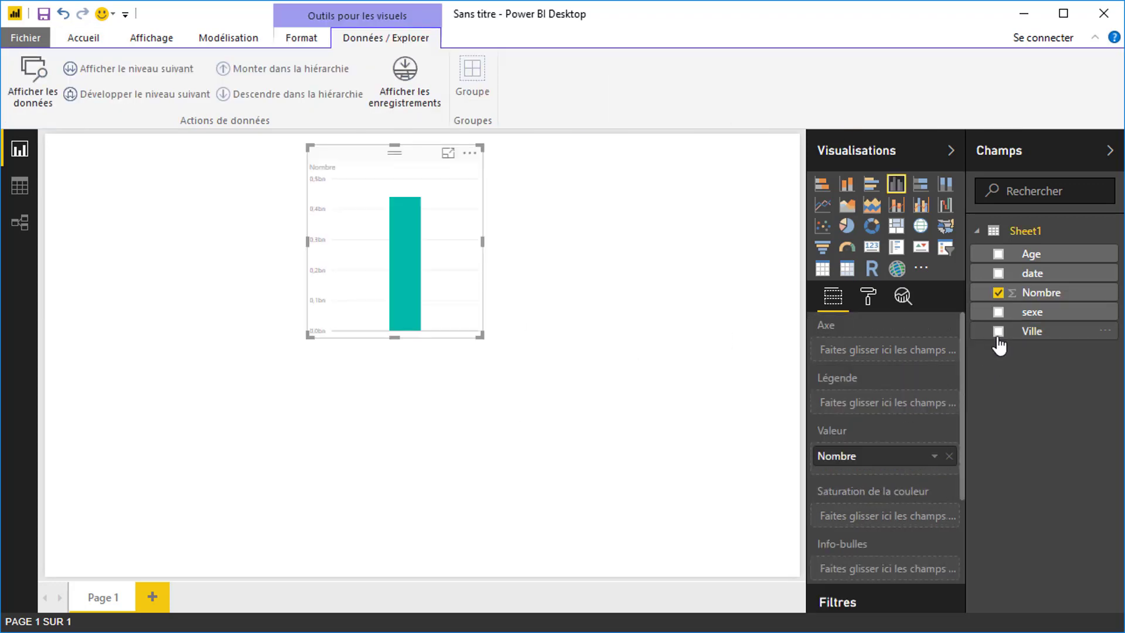
pyautogui.moveTo(998, 339); pyautogui.dragTo(335, 244)
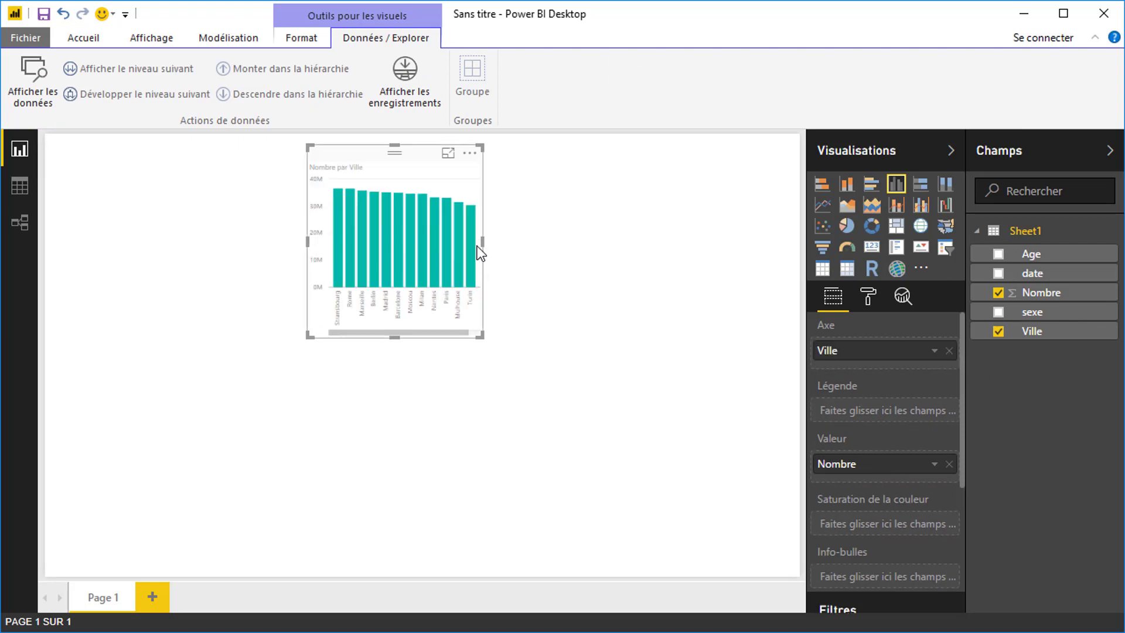
pyautogui.moveTo(482, 242); pyautogui.dragTo(733, 287)
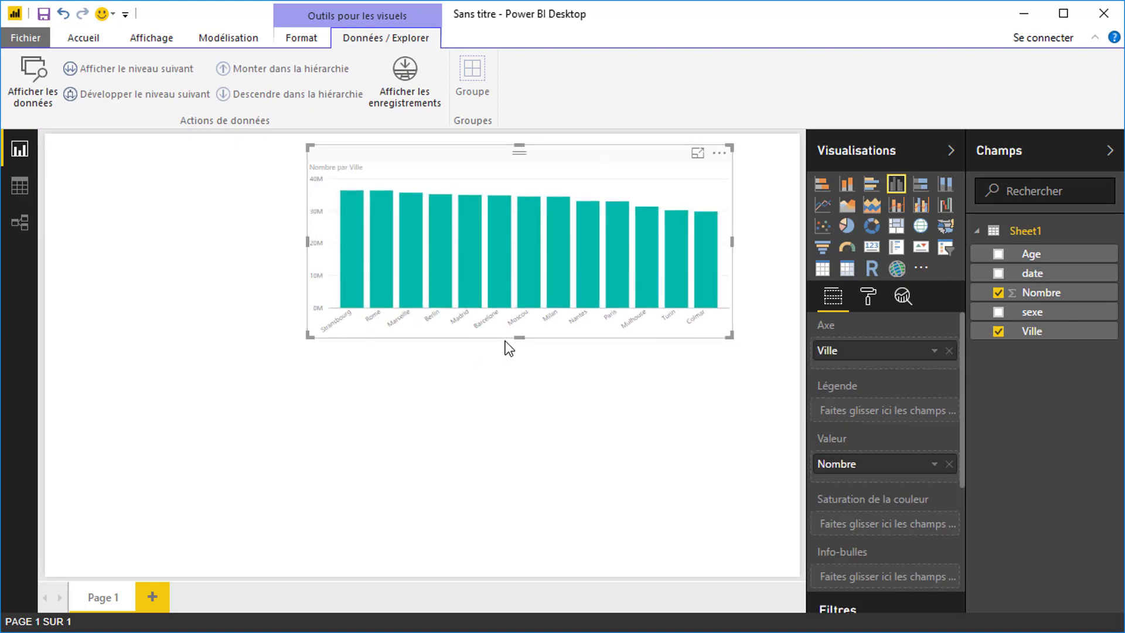
pyautogui.moveTo(519, 339); pyautogui.dragTo(519, 465)
pyautogui.moveTo(307, 305); pyautogui.dragTo(72, 345)
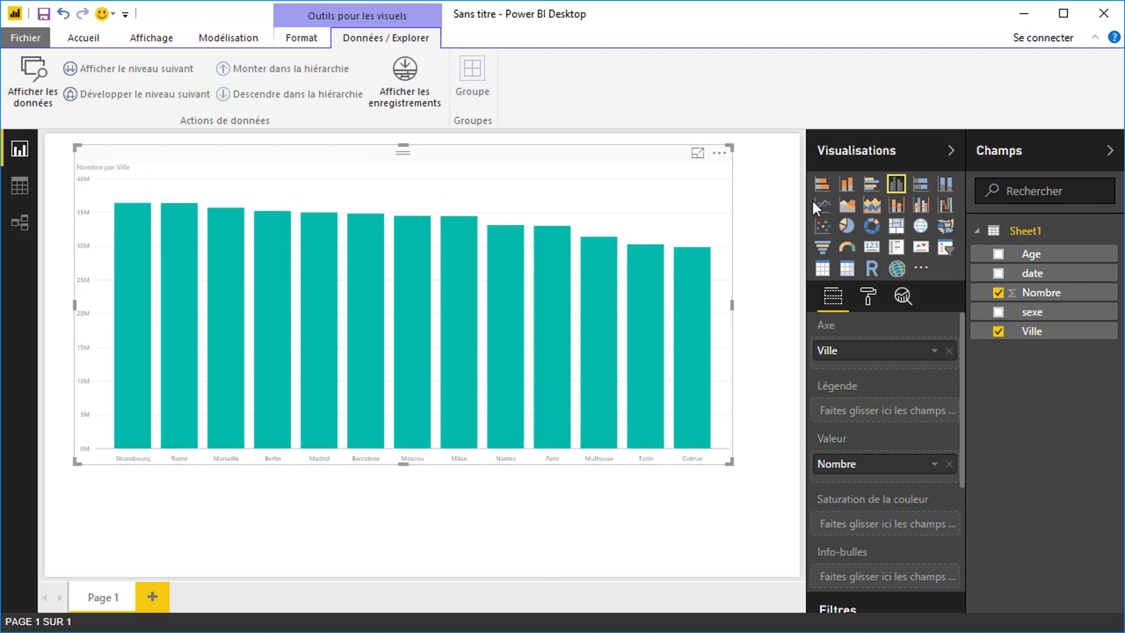
# Step: Try the Nombre by Ville visual as a stacked bar chart and convert it to a map
pyautogui.click(822, 185)
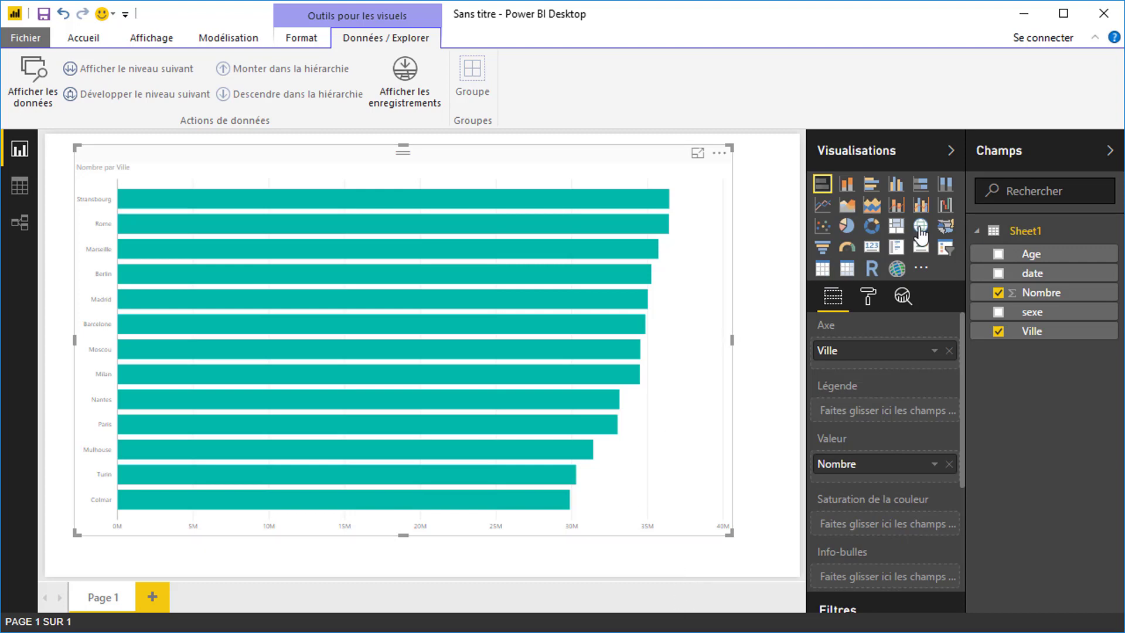
pyautogui.click(921, 234)
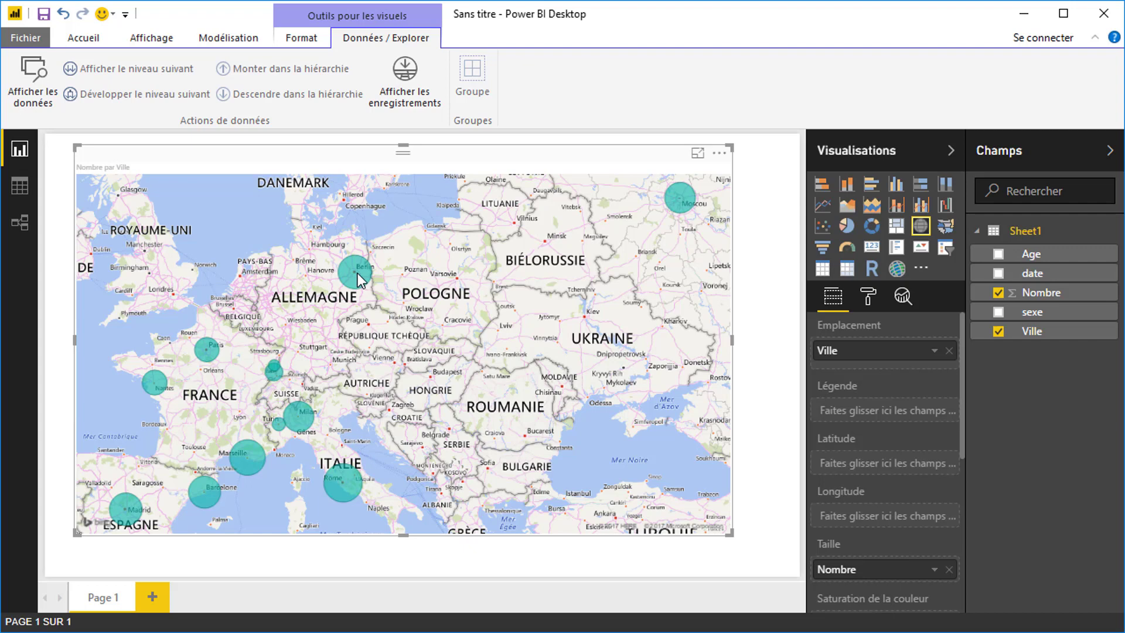
# Step: Examine the map's city bubbles across Europe and the Nombre value for Mulhouse up close
pyautogui.moveTo(361, 280)
pyautogui.moveTo(206, 356)
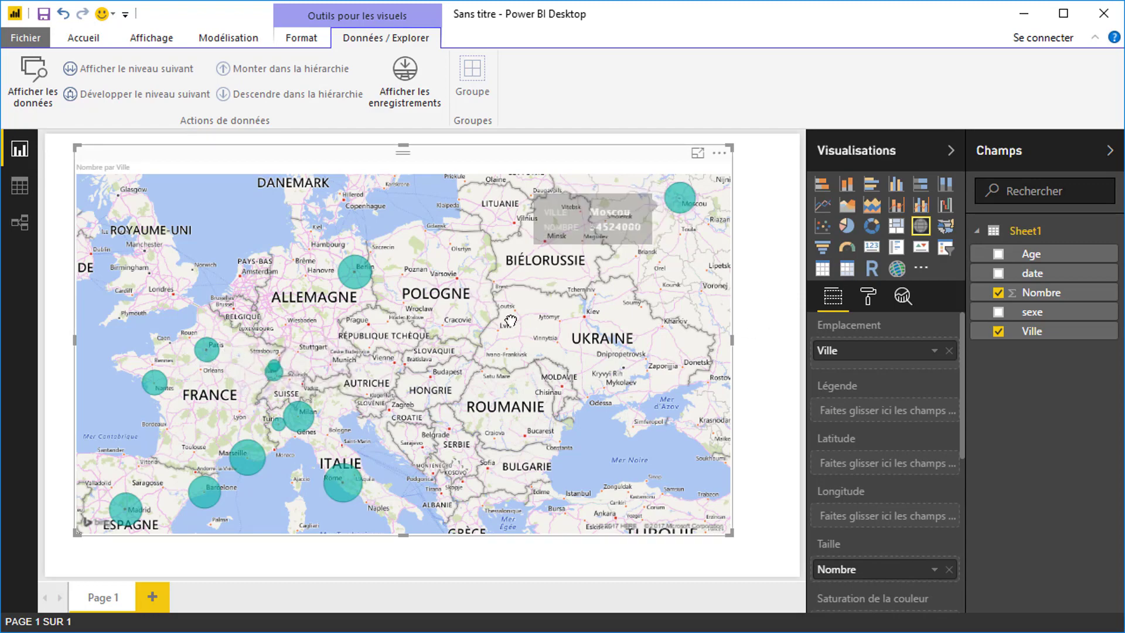
pyautogui.moveTo(483, 296); pyautogui.dragTo(413, 243)
pyautogui.moveTo(489, 261); pyautogui.dragTo(621, 275)
pyautogui.scroll(4, 305, 348)
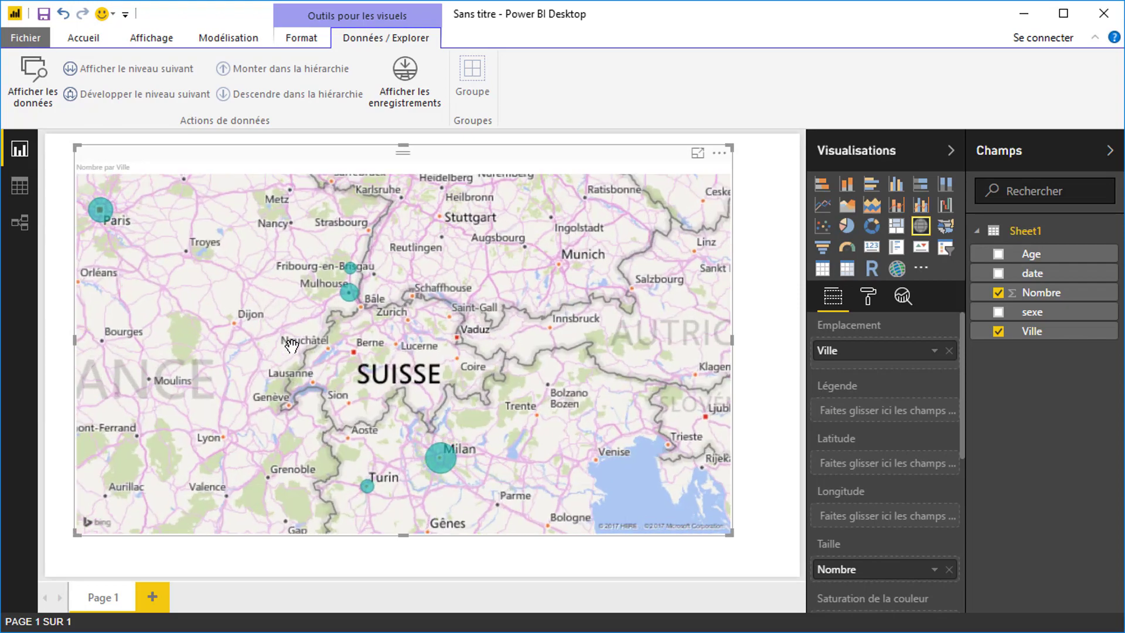
pyautogui.scroll(4, 295, 313)
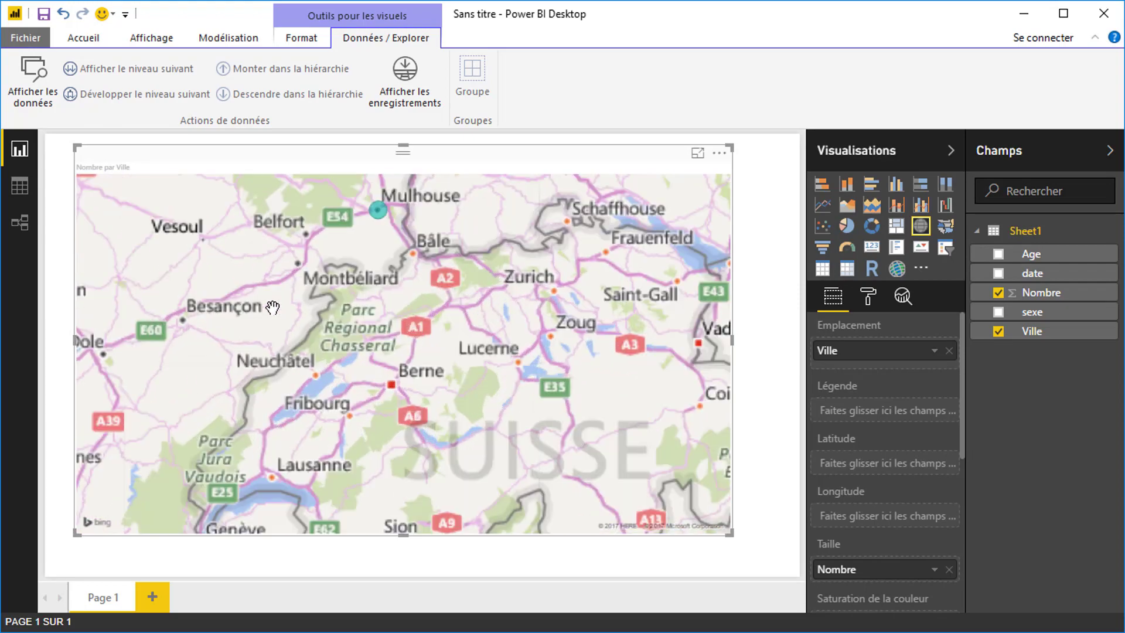
pyautogui.scroll(-3, 258, 463)
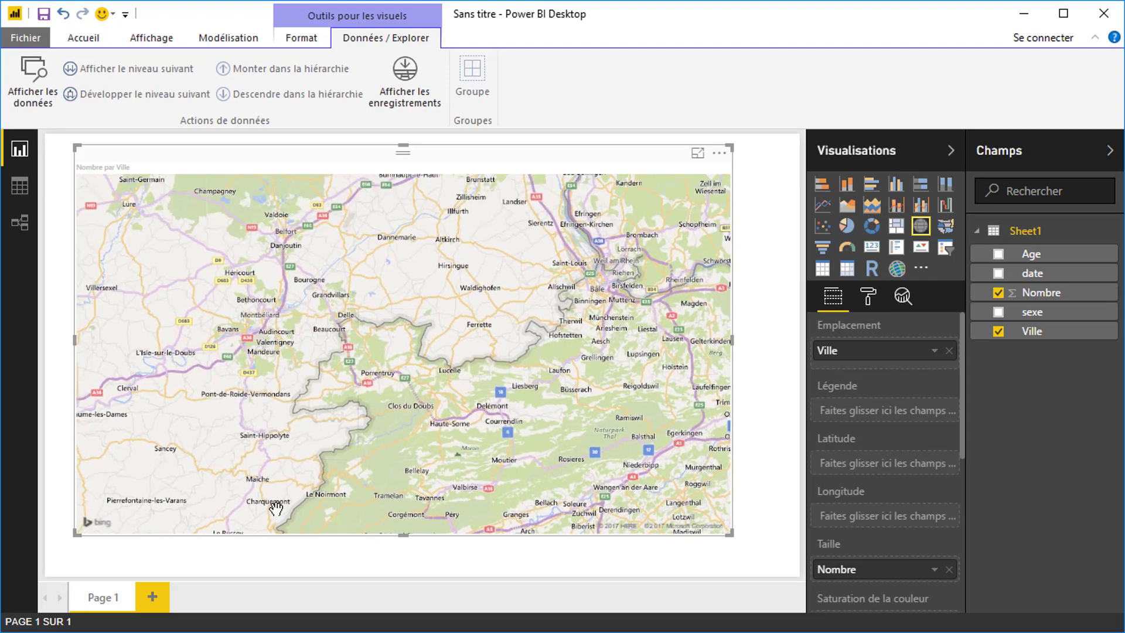
pyautogui.moveTo(410, 233); pyautogui.dragTo(341, 393)
pyautogui.moveTo(293, 279); pyautogui.dragTo(218, 374)
pyautogui.moveTo(350, 417)
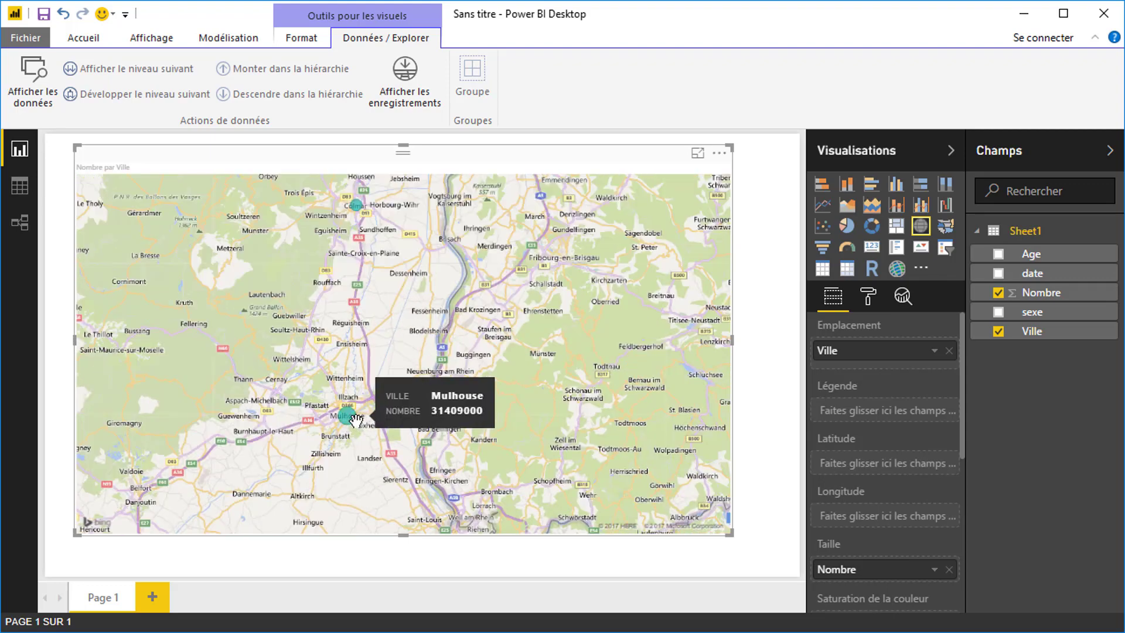
pyautogui.scroll(2, 354, 419)
pyautogui.scroll(-4, 297, 317)
pyautogui.scroll(-3, 298, 317)
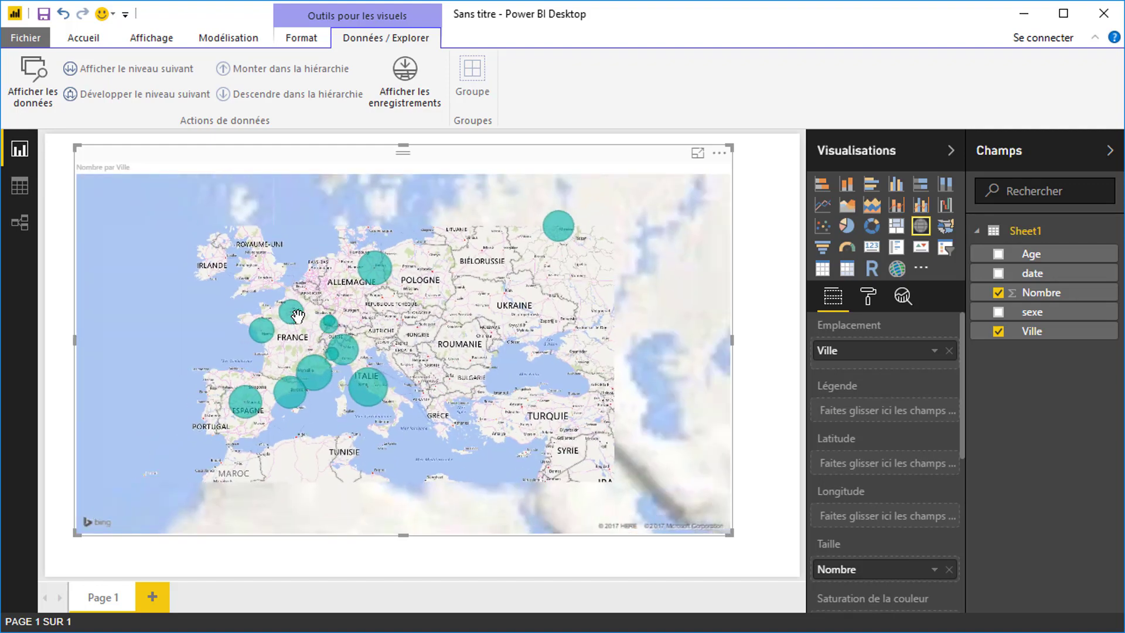
pyautogui.scroll(1, 483, 334)
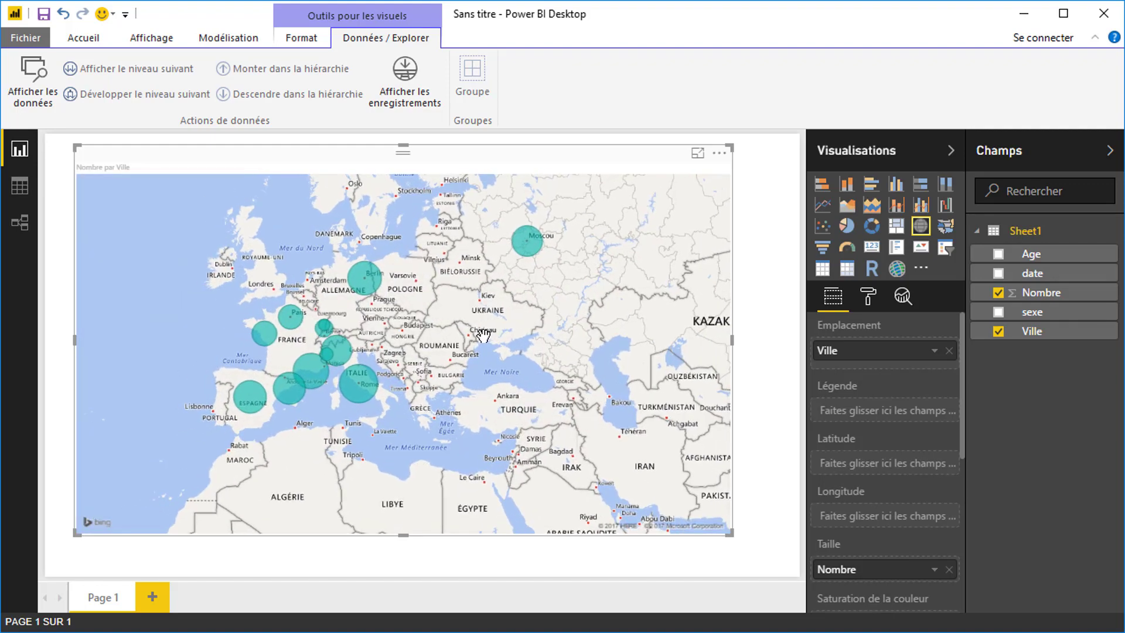
# Step: Add sexe as the map's legend and examine the Femme and Homme split in the European city bubbles
pyautogui.click(998, 312)
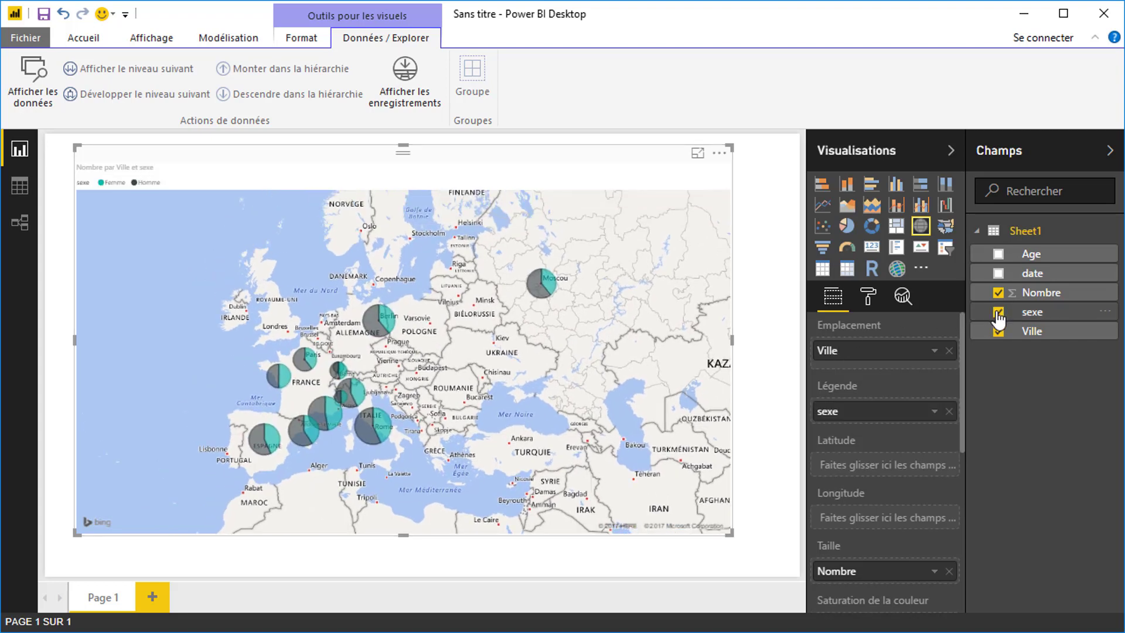
pyautogui.scroll(3, 456, 399)
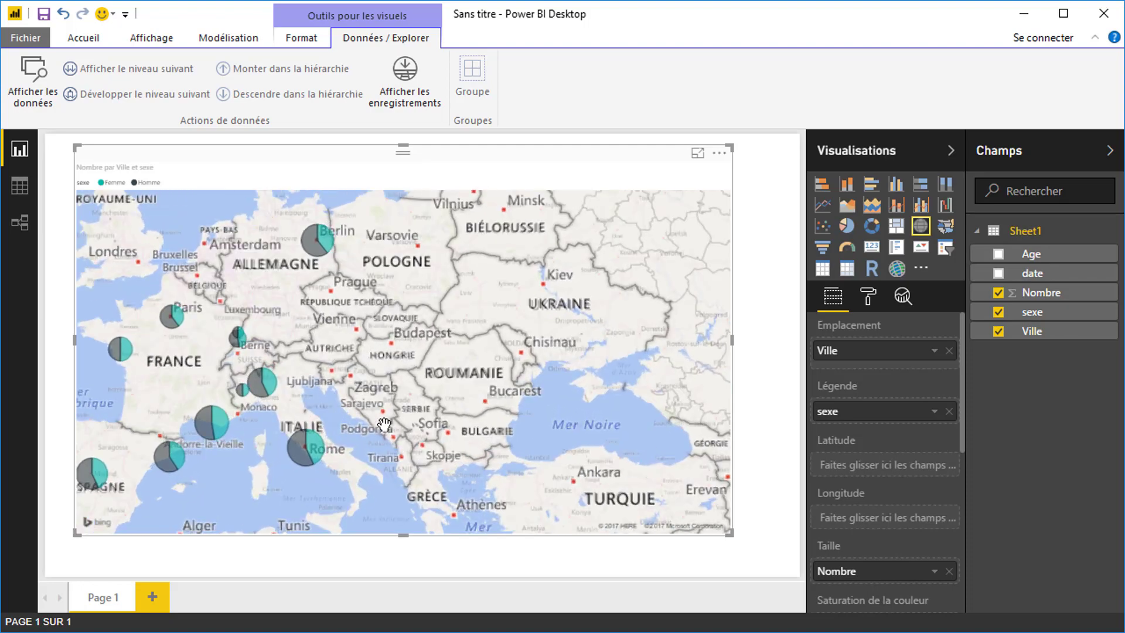
pyautogui.moveTo(403, 399); pyautogui.dragTo(524, 391)
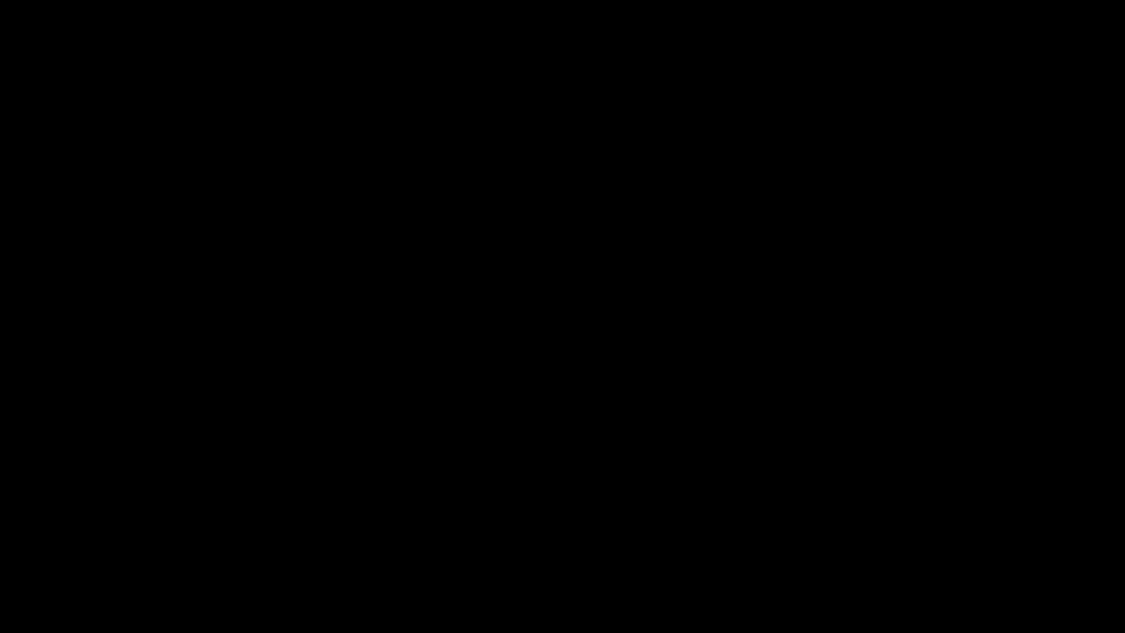